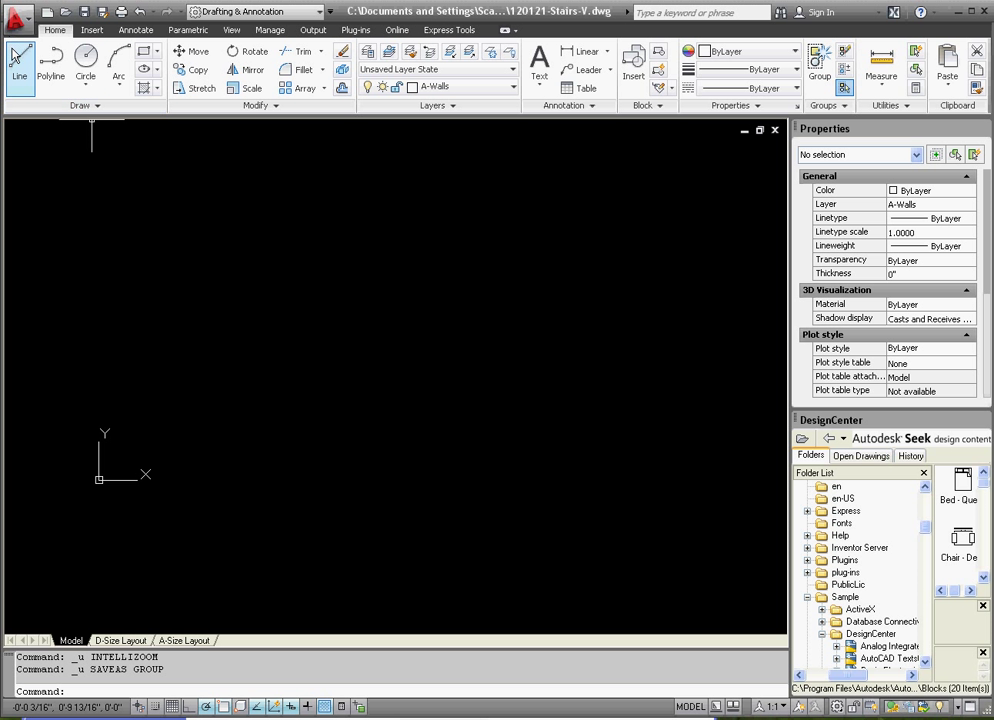
# Step: Draw a vertical riser line 6-11/16 long straight up from a picked start point
pyautogui.click(19, 60)
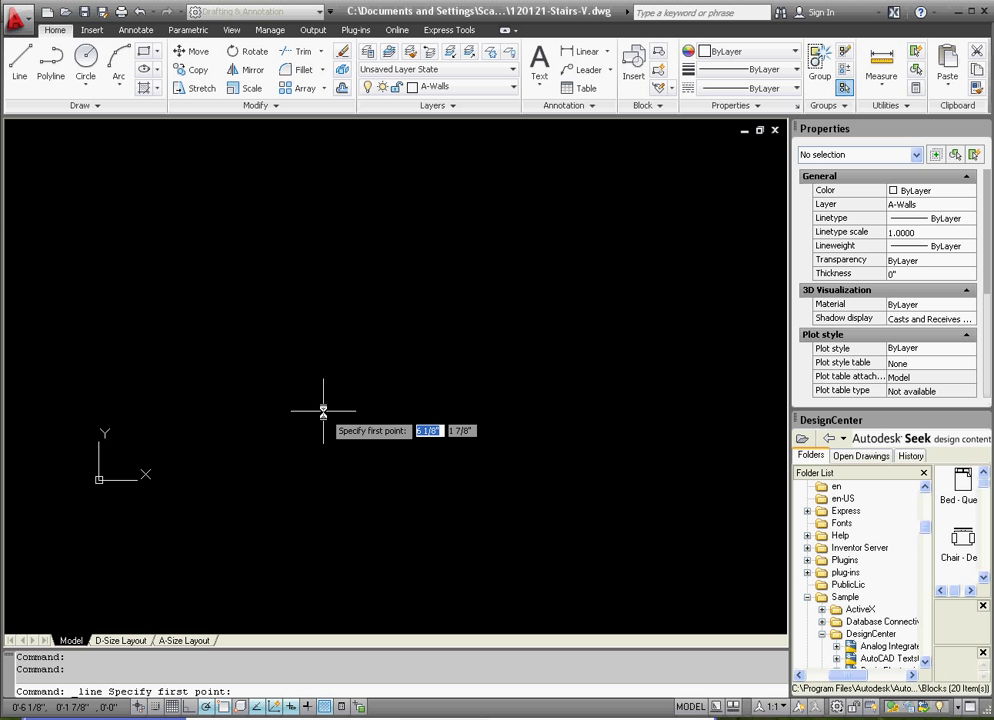
pyautogui.click(258, 409)
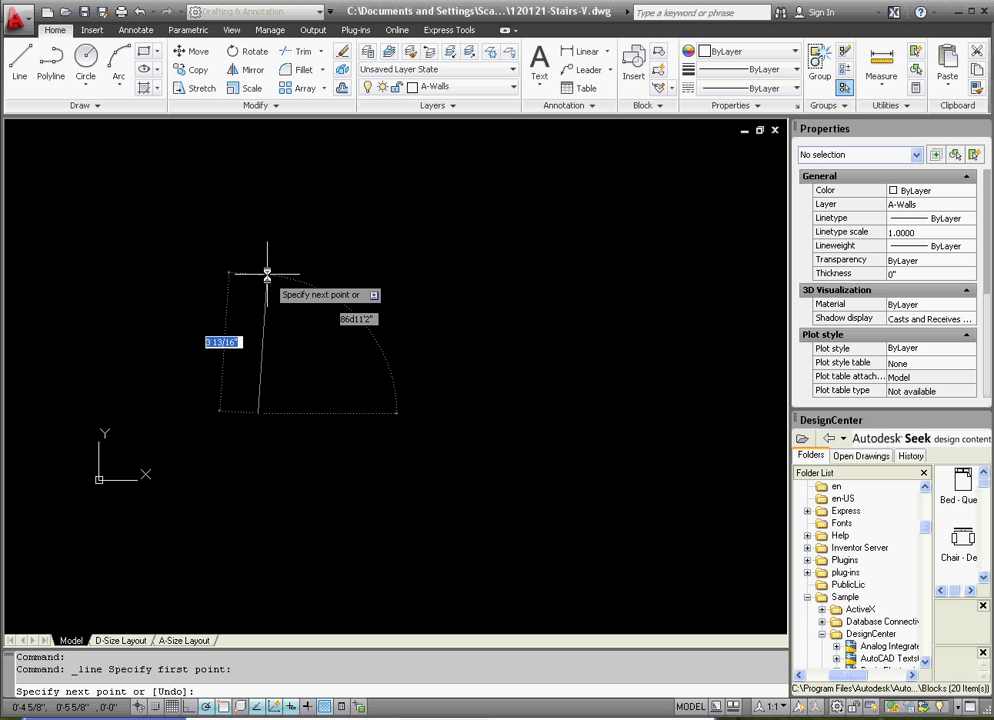
pyautogui.write('6-11')
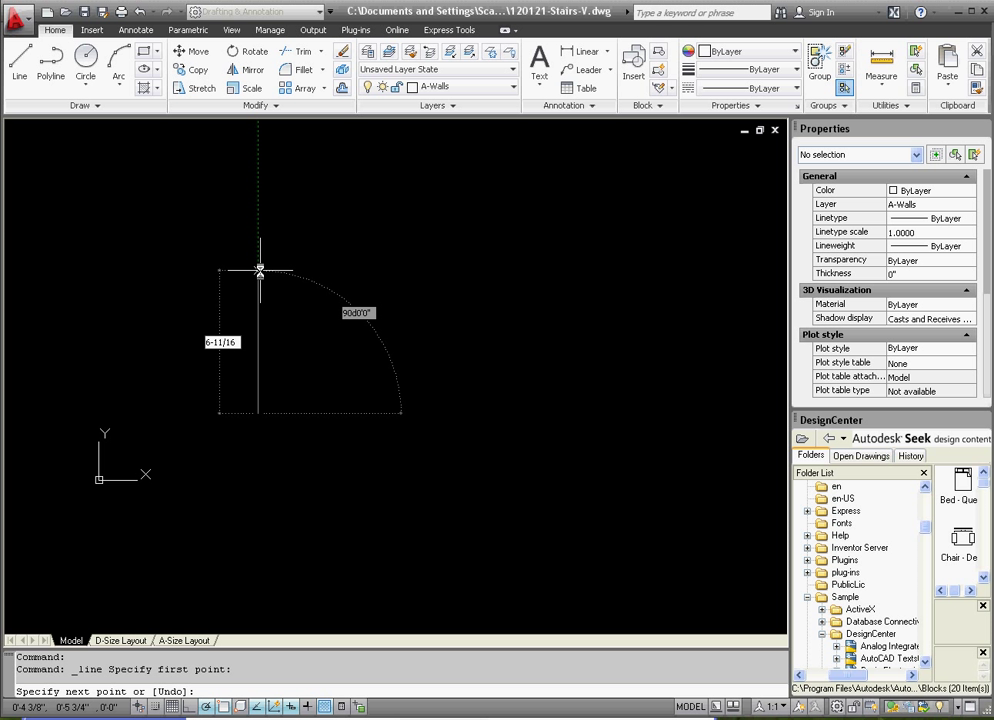
pyautogui.press('Return')
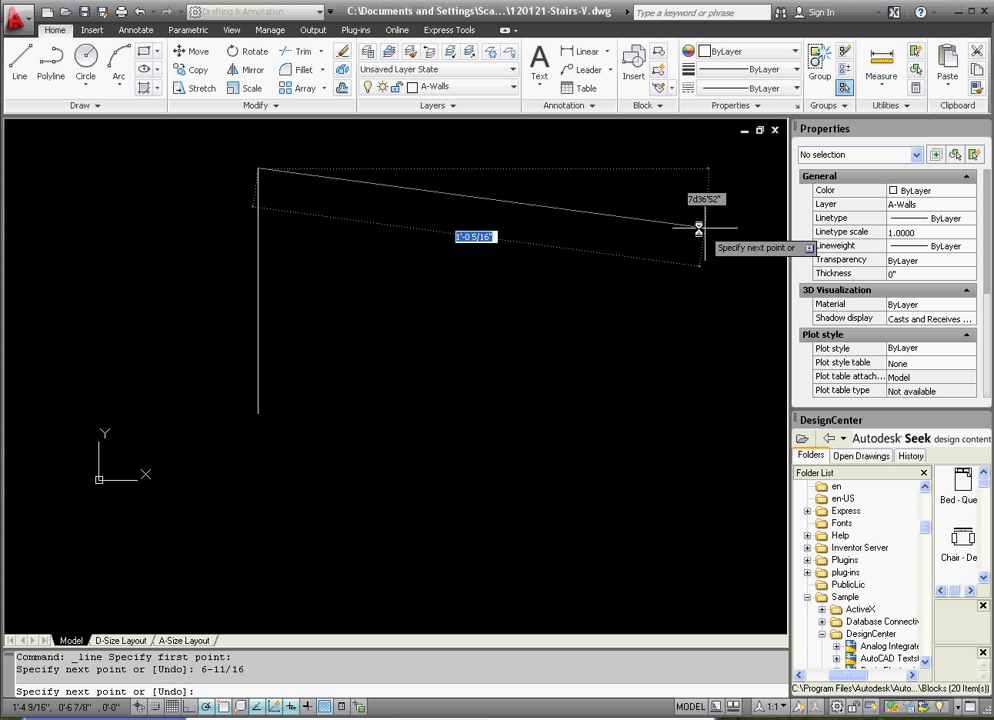
pyautogui.press('Escape')
pyautogui.press('Escape')
pyautogui.press('Escape')
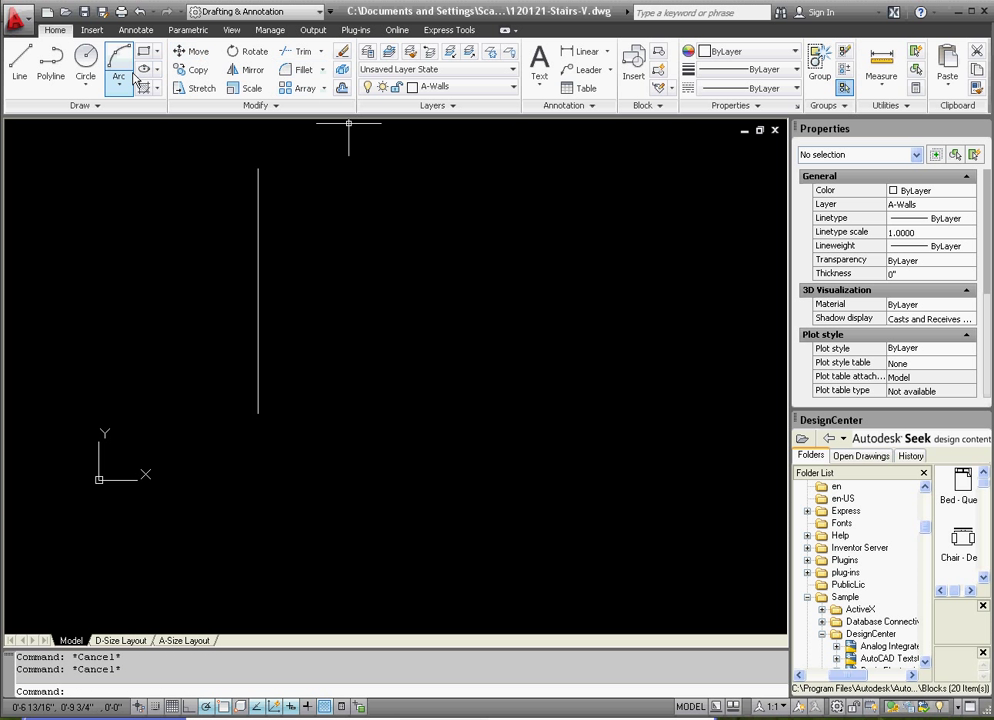
pyautogui.click(143, 51)
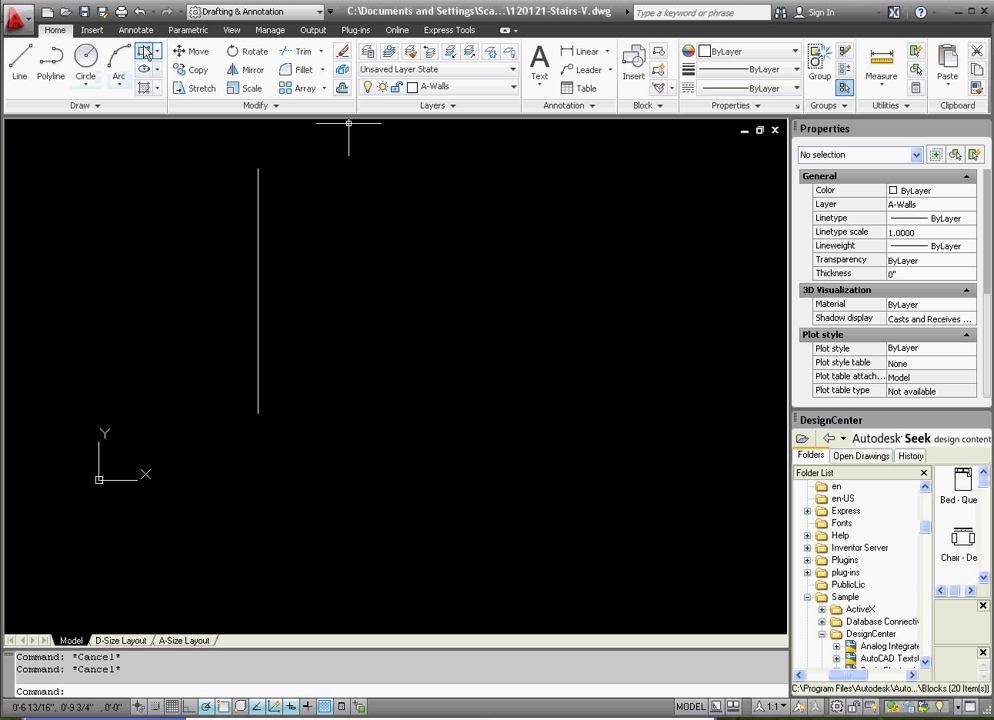
pyautogui.click(364, 311)
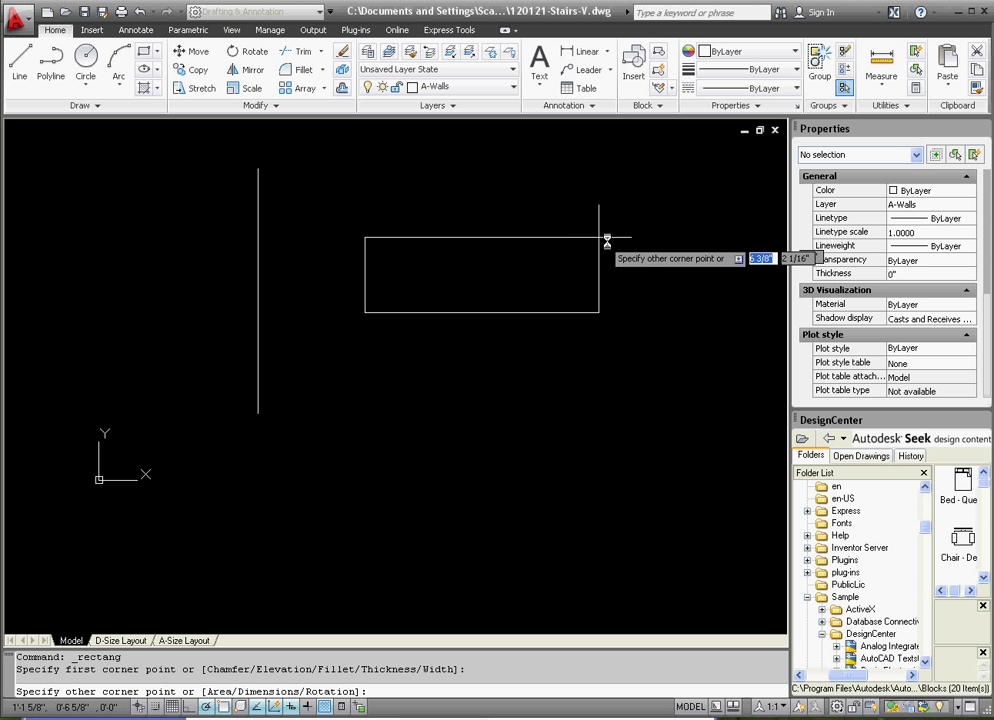
pyautogui.write('3/4')
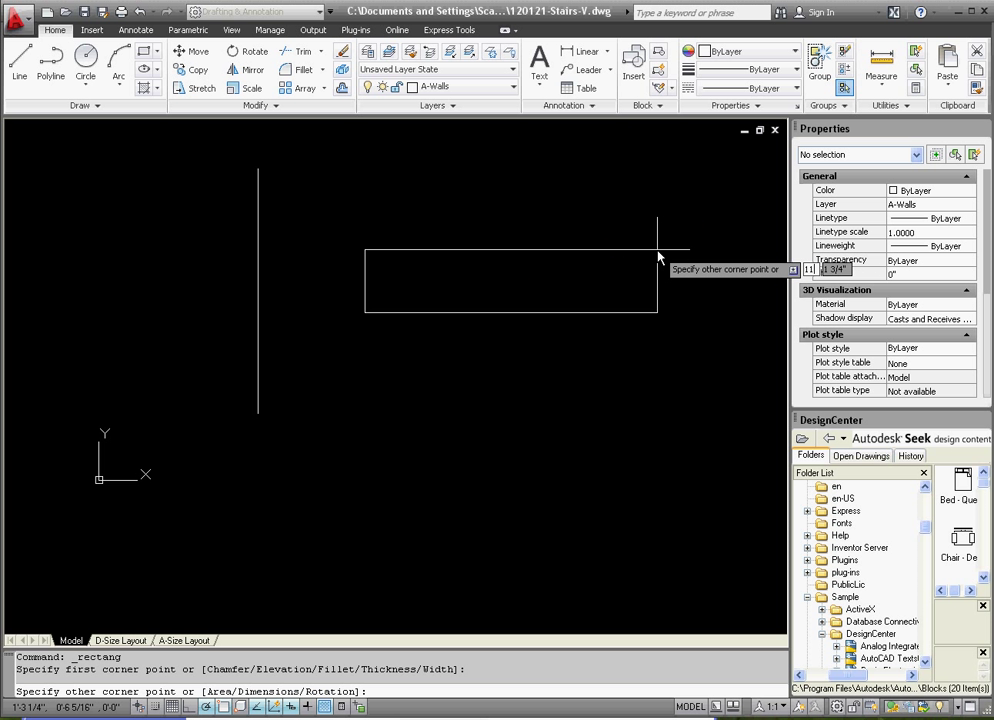
pyautogui.press('Tab')
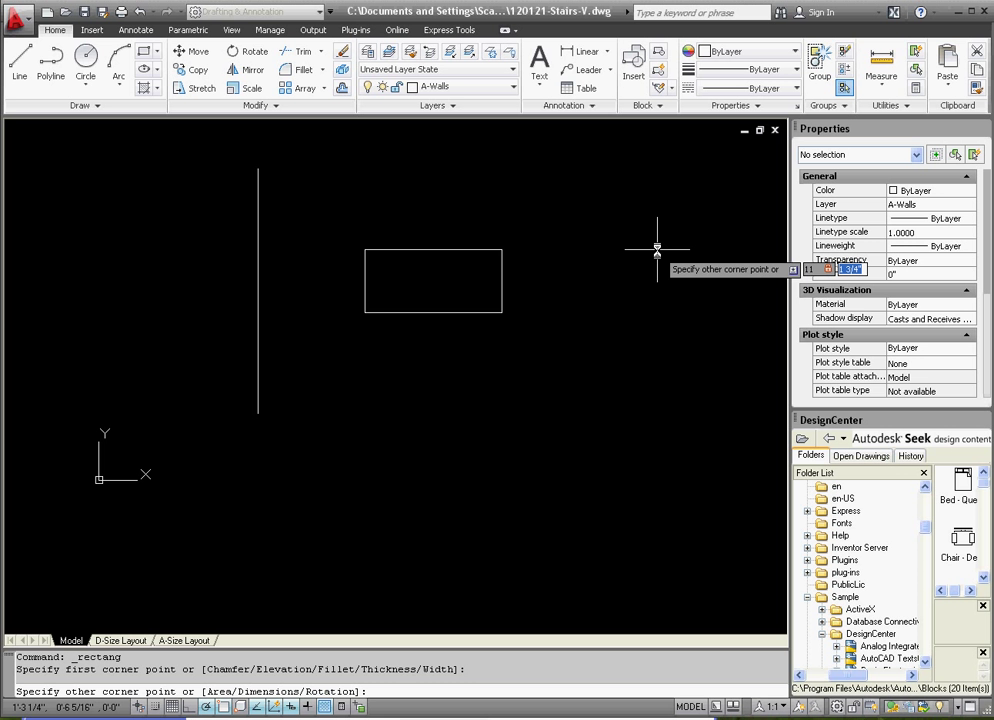
pyautogui.press('Return')
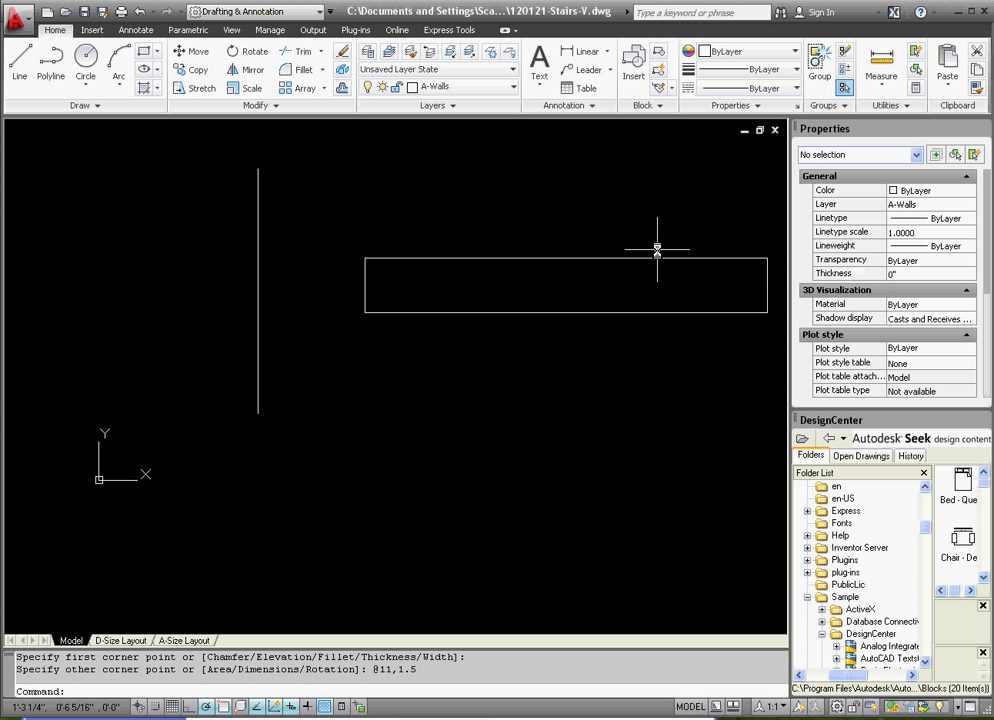
pyautogui.press('Escape')
pyautogui.press('Escape')
pyautogui.click(615, 354)
pyautogui.click(540, 233)
pyautogui.scroll(-2, 345, 308)
pyautogui.scroll(1, 405, 317)
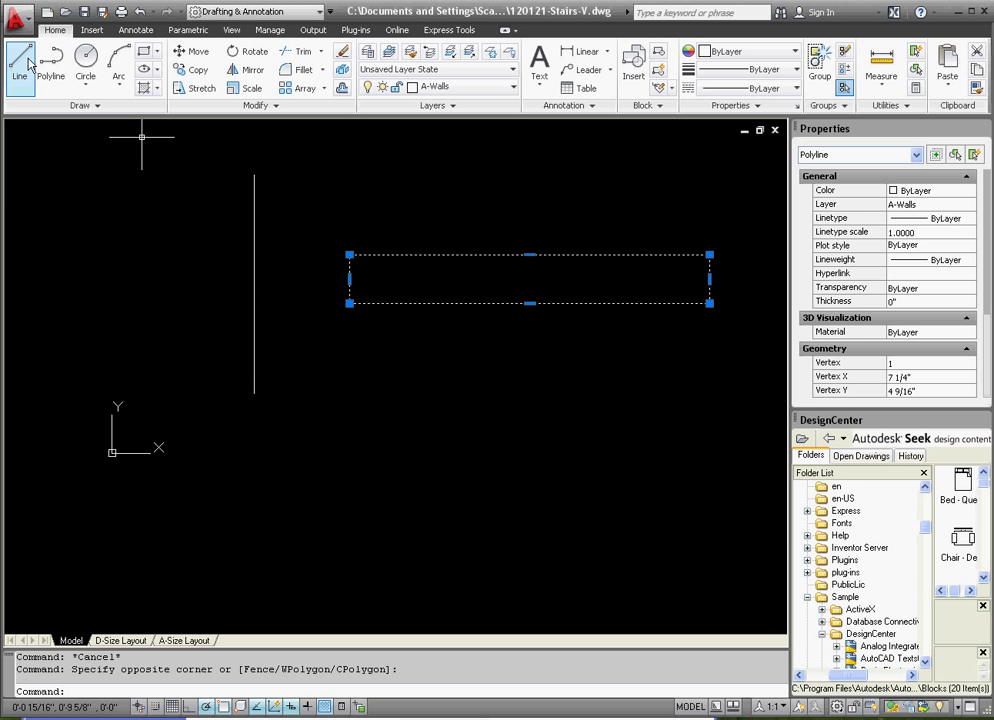
pyautogui.press('Escape')
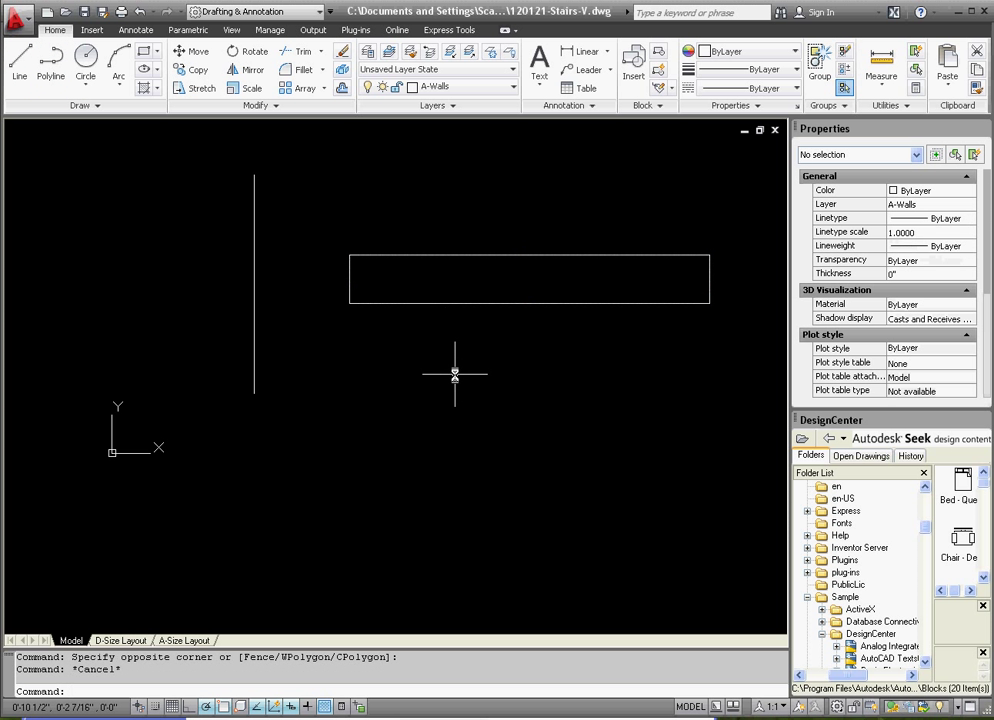
# Step: Move the tread rectangle by its lower-left corner onto the riser line's top endpoint
pyautogui.press('Escape')
pyautogui.click(464, 346)
pyautogui.click(405, 272)
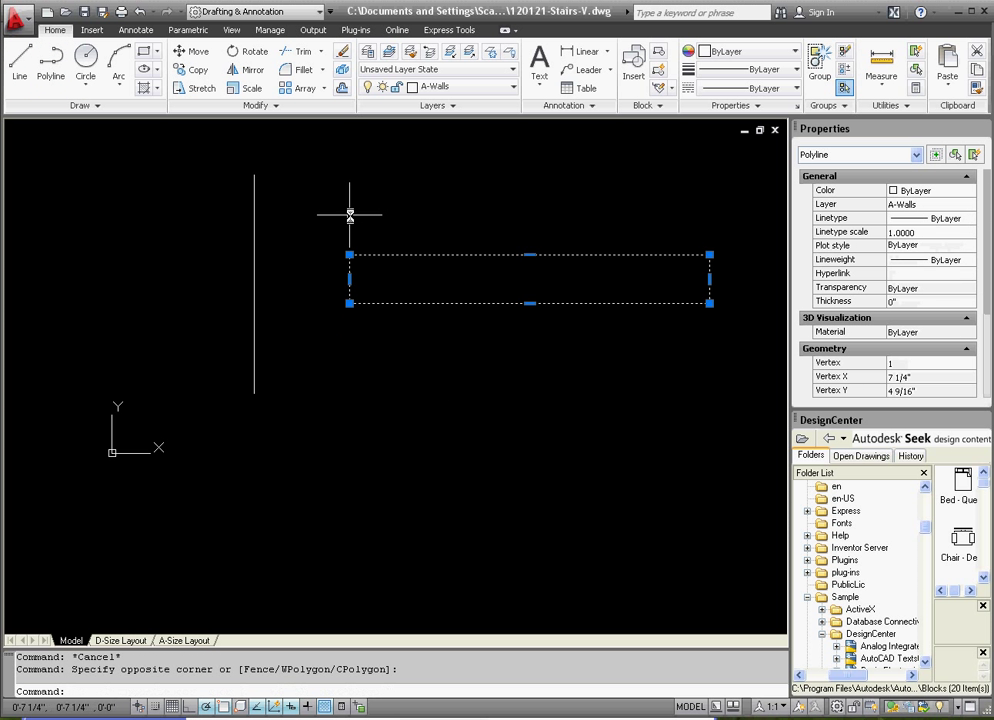
pyautogui.click(193, 51)
pyautogui.click(349, 302)
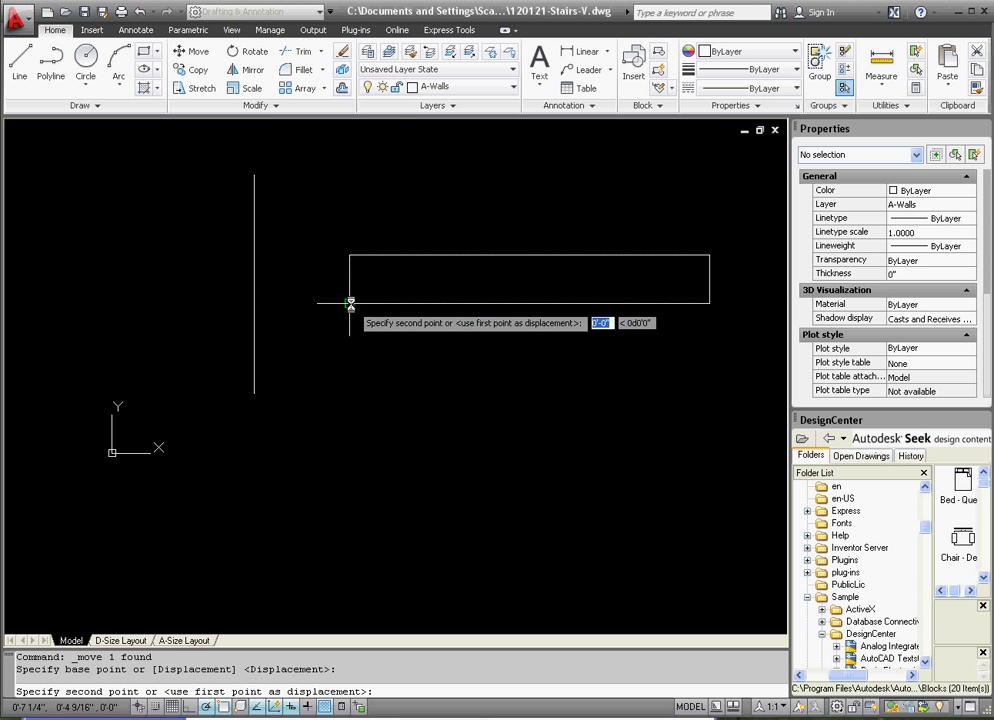
pyautogui.click(254, 175)
pyautogui.scroll(-1, 348, 340)
pyautogui.scroll(-2, 363, 293)
# Step: Draw a horizontal floor line extending left from the riser's base
pyautogui.click(26, 62)
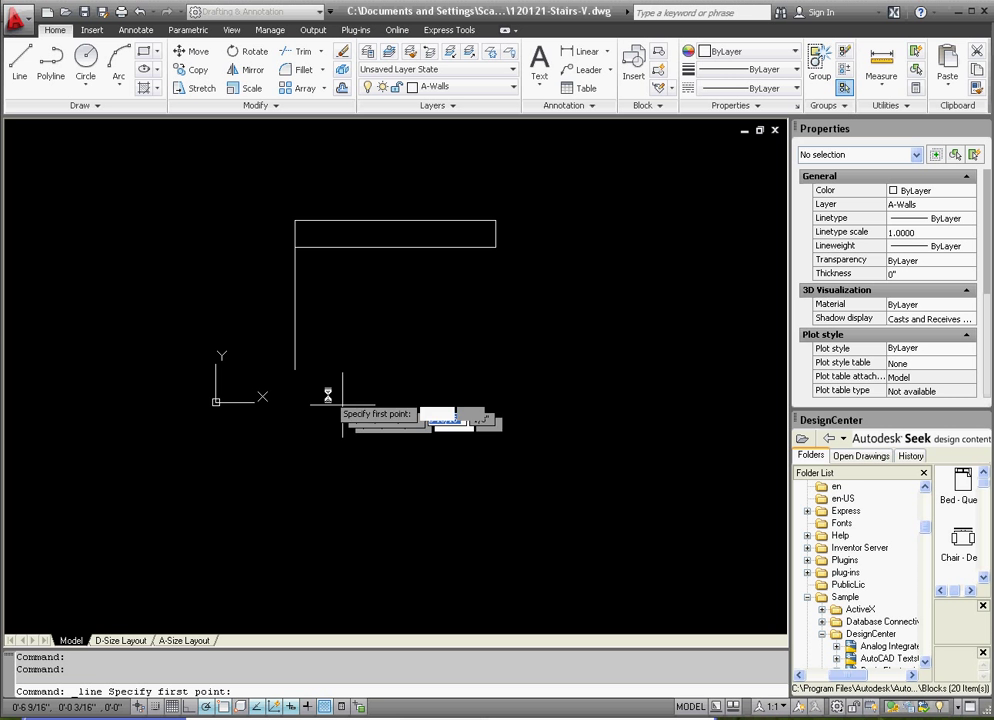
pyautogui.click(294, 369)
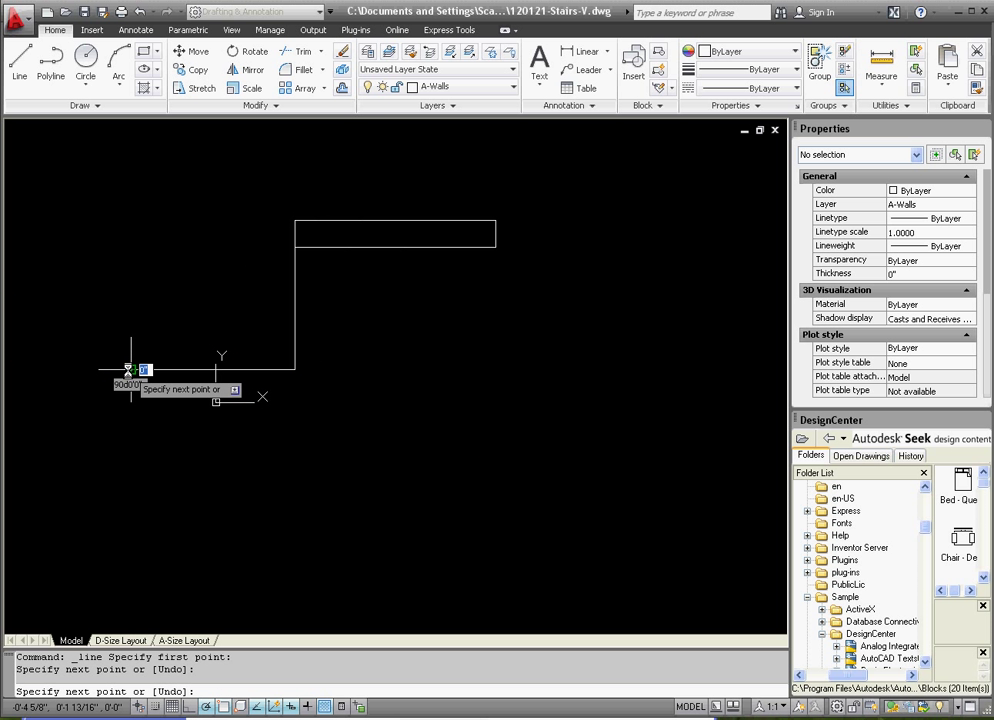
pyautogui.press('Escape')
pyautogui.press('Escape')
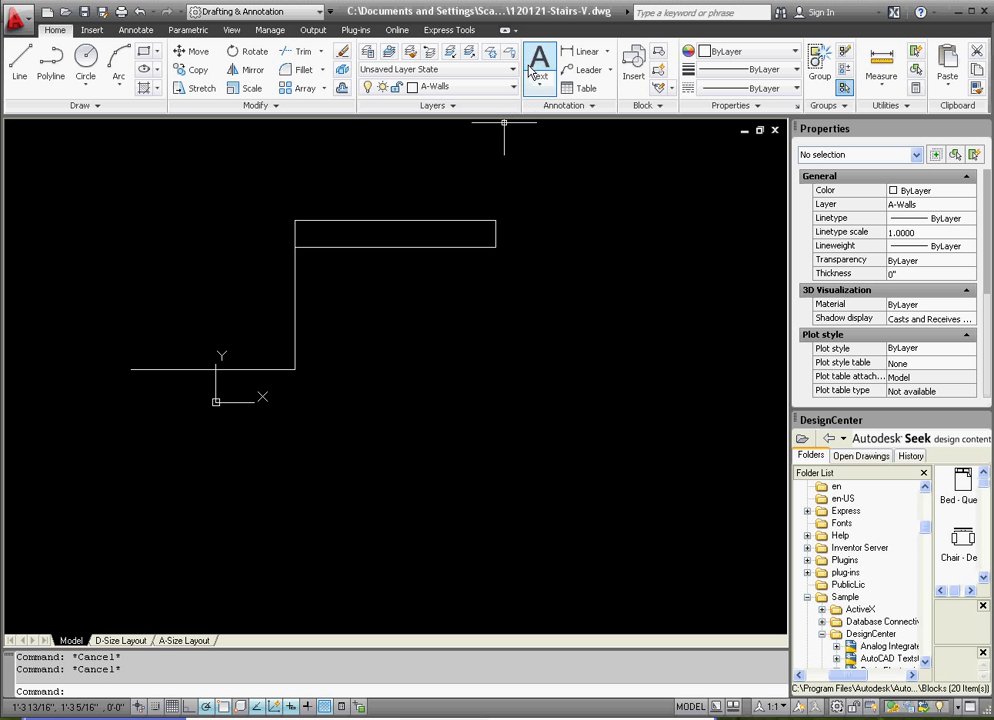
pyautogui.click(582, 51)
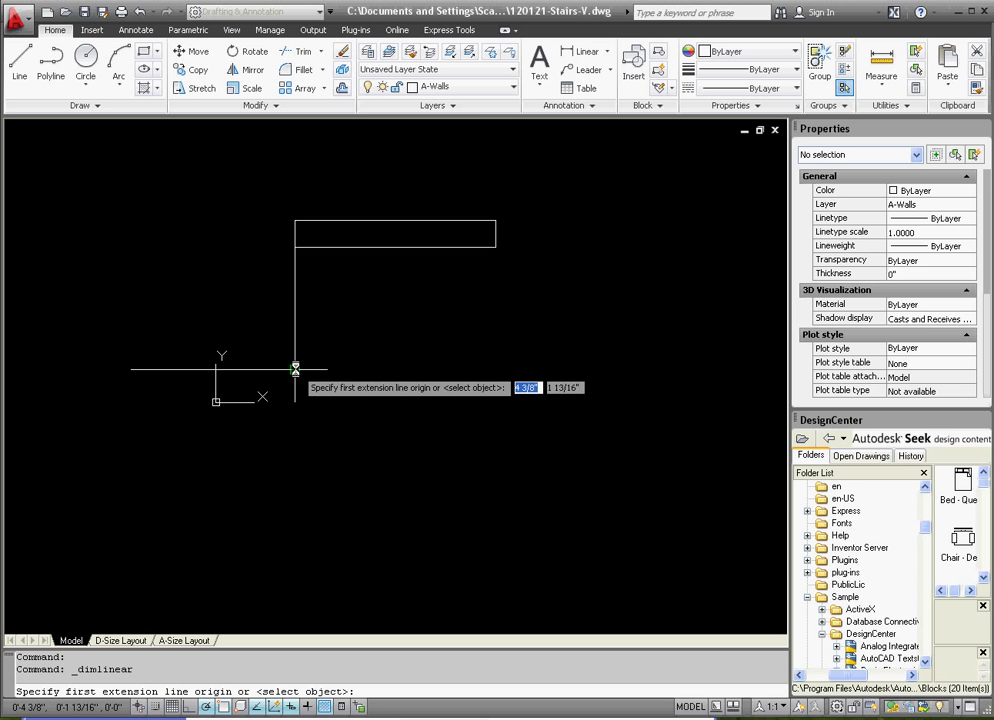
pyautogui.click(294, 369)
pyautogui.click(294, 221)
pyautogui.click(266, 250)
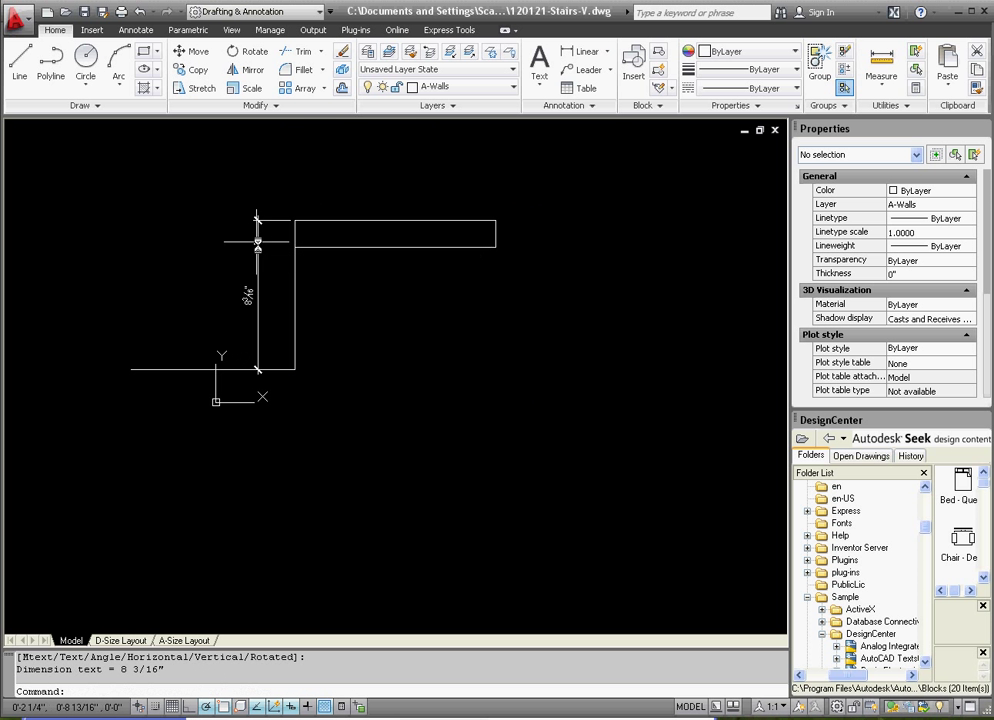
pyautogui.scroll(3, 262, 300)
pyautogui.scroll(-2, 222, 222)
pyautogui.scroll(3, 209, 162)
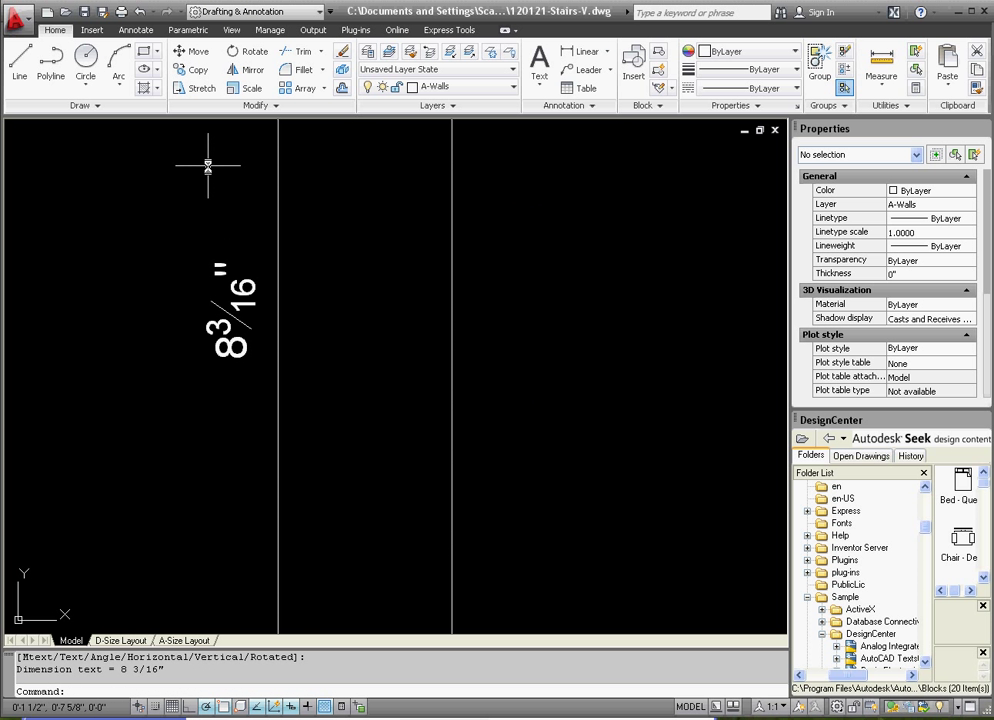
pyautogui.scroll(-4, 215, 200)
pyautogui.scroll(1, 258, 200)
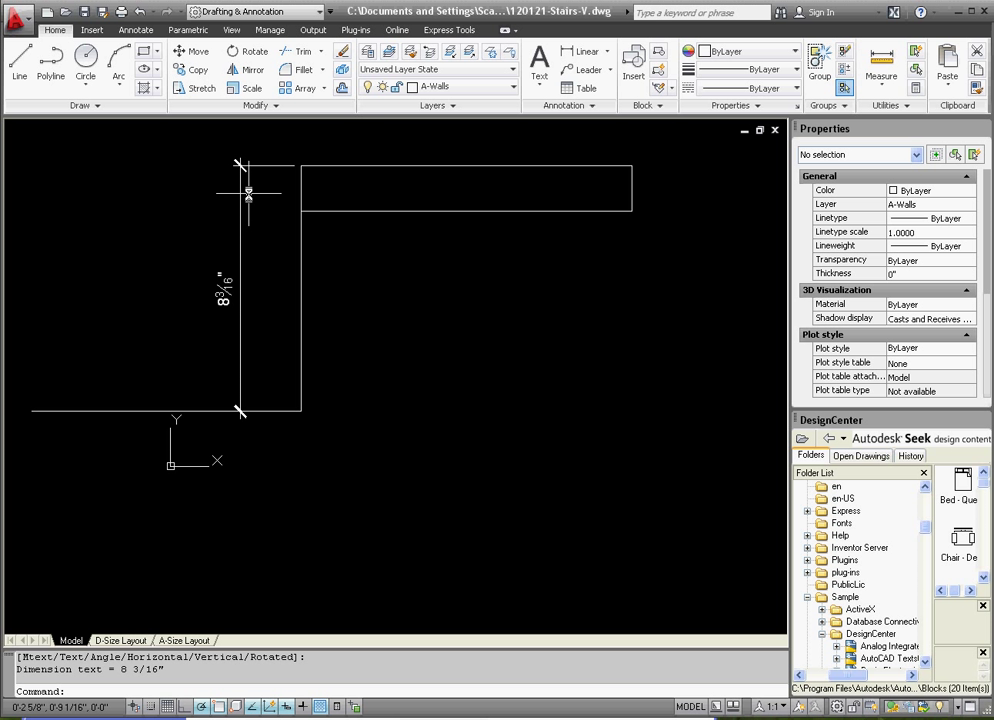
pyautogui.click(366, 222)
pyautogui.click(335, 184)
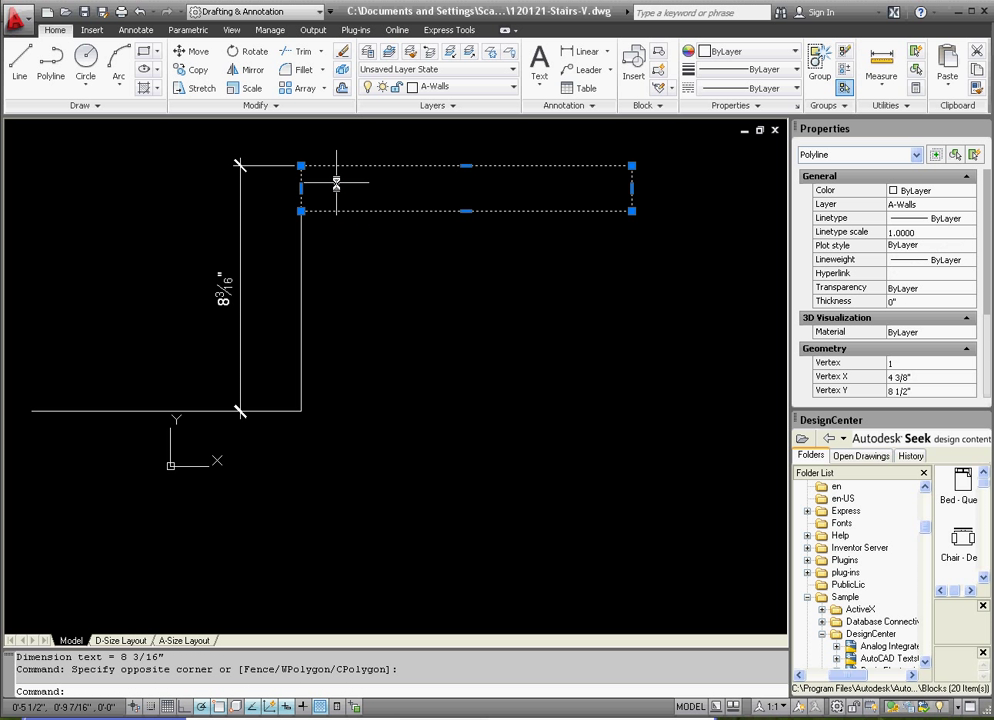
pyautogui.press('Escape')
pyautogui.click(269, 249)
pyautogui.click(178, 262)
pyautogui.press('Delete')
pyautogui.click(490, 224)
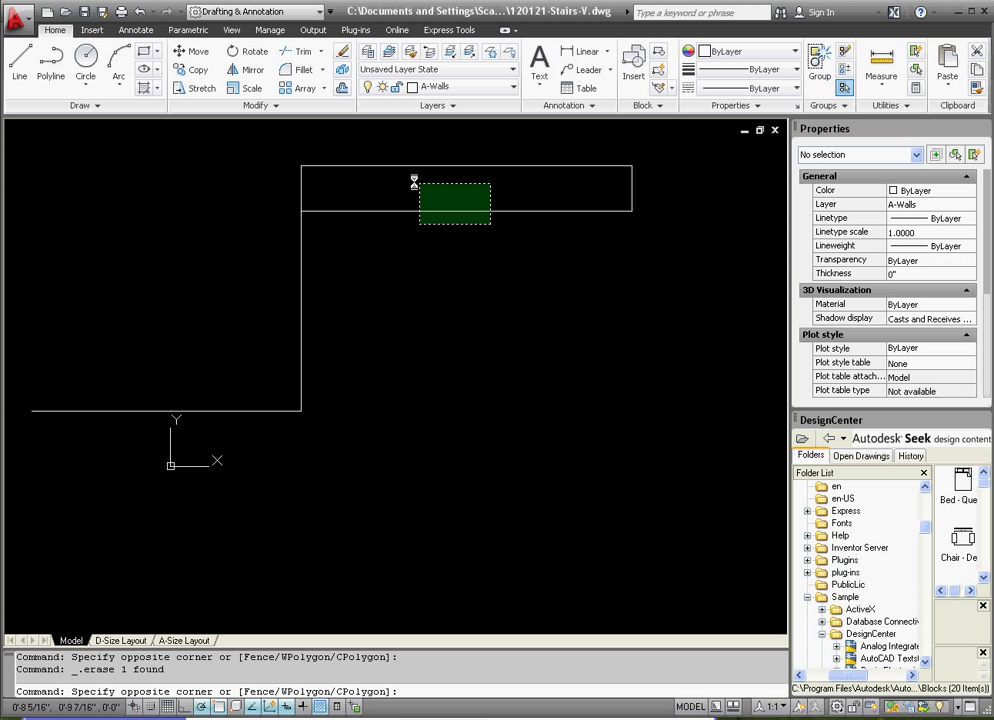
# Step: Move the tread down by its top-left corner onto the riser's top
pyautogui.click(425, 192)
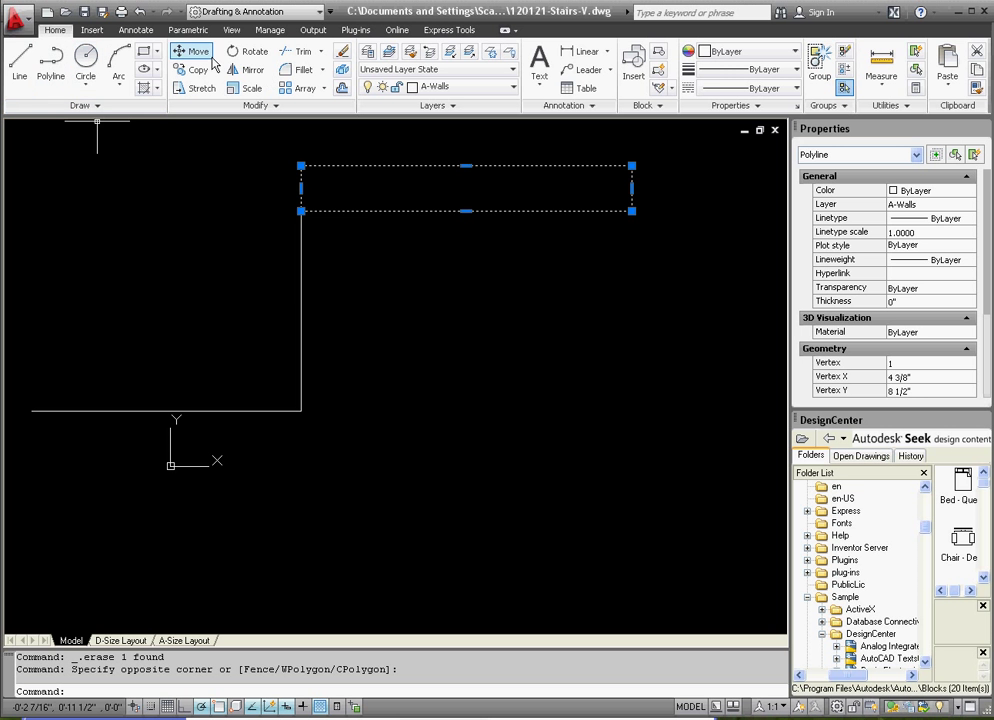
pyautogui.click(177, 52)
pyautogui.click(301, 163)
pyautogui.click(301, 210)
pyautogui.press('Escape')
pyautogui.press('Escape')
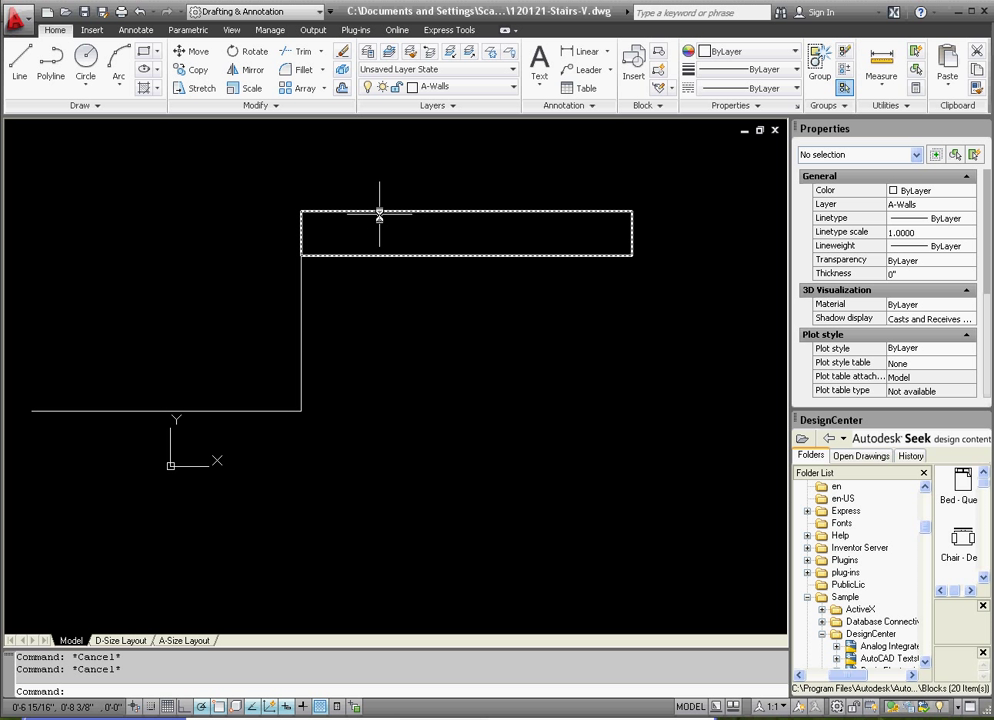
# Step: Check the 6 11/16" step height with a trial linear dimension, then erase it
pyautogui.click(577, 56)
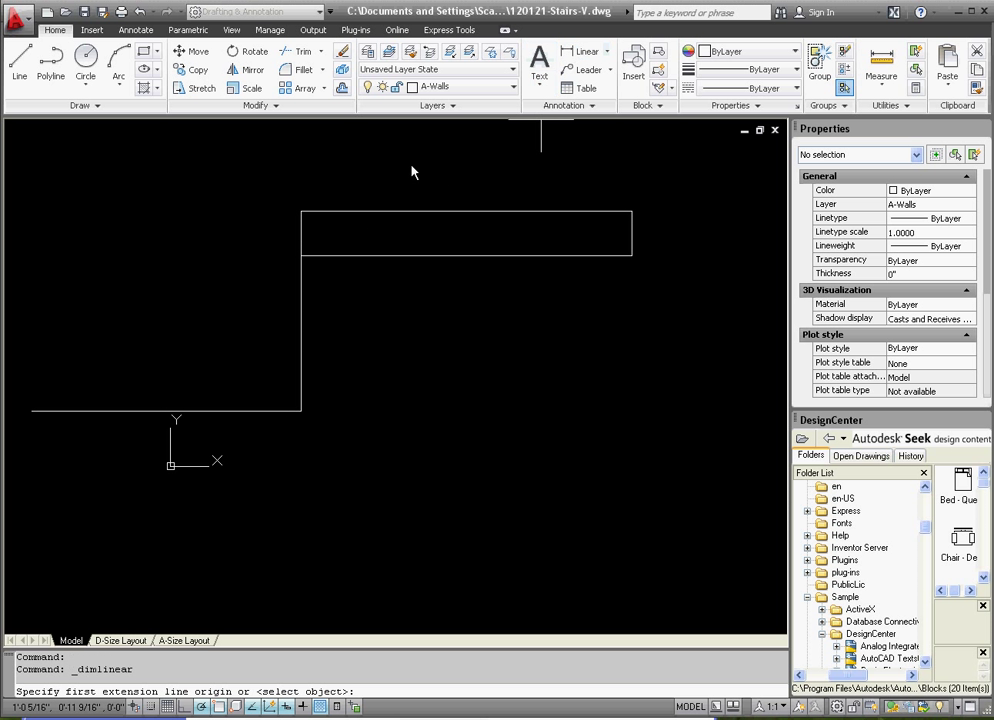
pyautogui.click(300, 211)
pyautogui.click(300, 409)
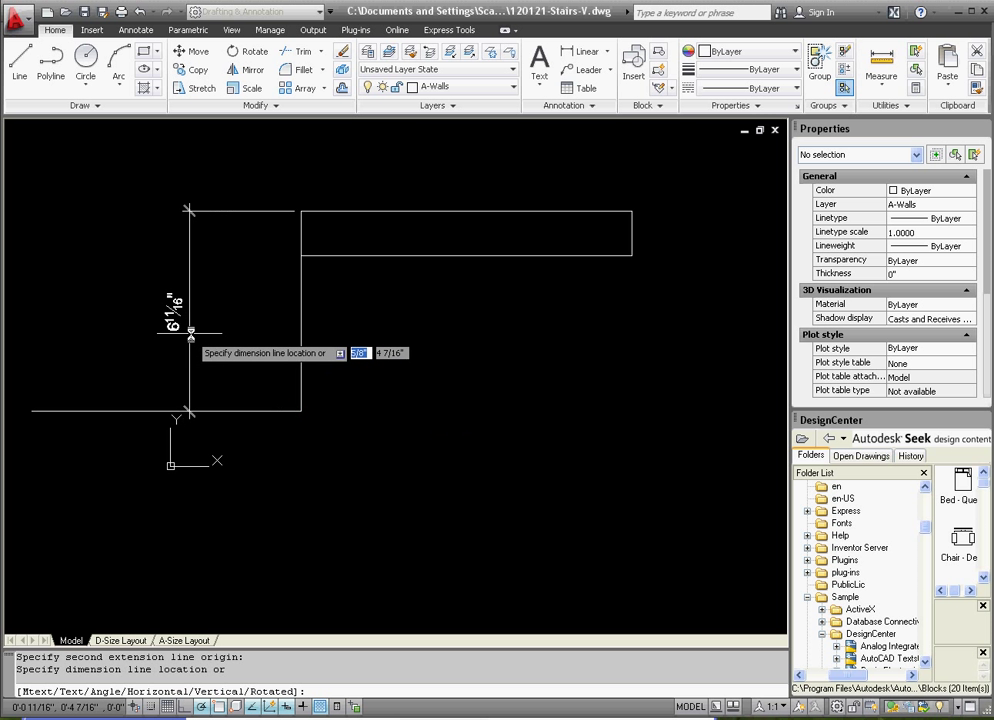
pyautogui.click(249, 300)
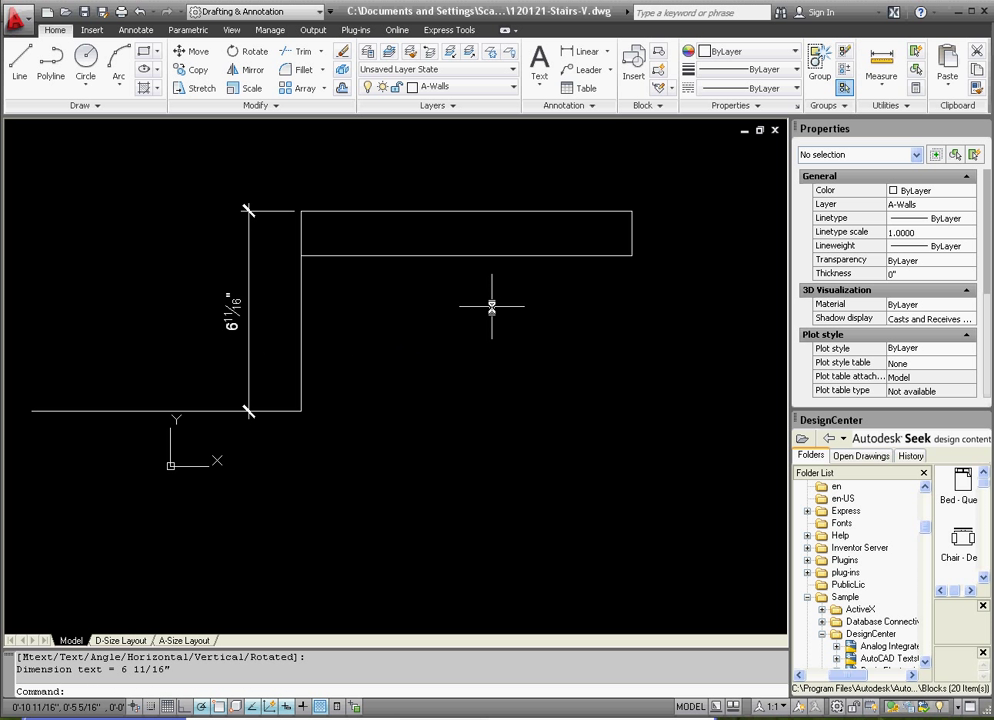
pyautogui.press('Escape')
pyautogui.press('Escape')
pyautogui.click(266, 326)
pyautogui.click(229, 300)
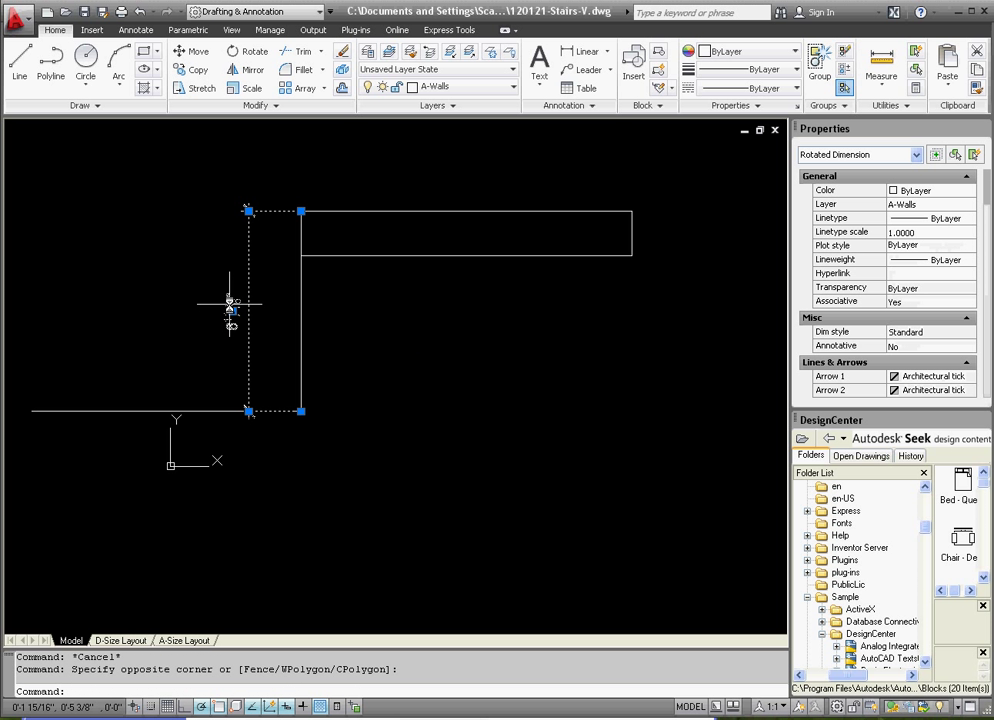
pyautogui.press('Delete')
# Step: Shift the tread rectangle 1 inch left to form the nosing overhang
pyautogui.click(460, 200)
pyautogui.click(388, 240)
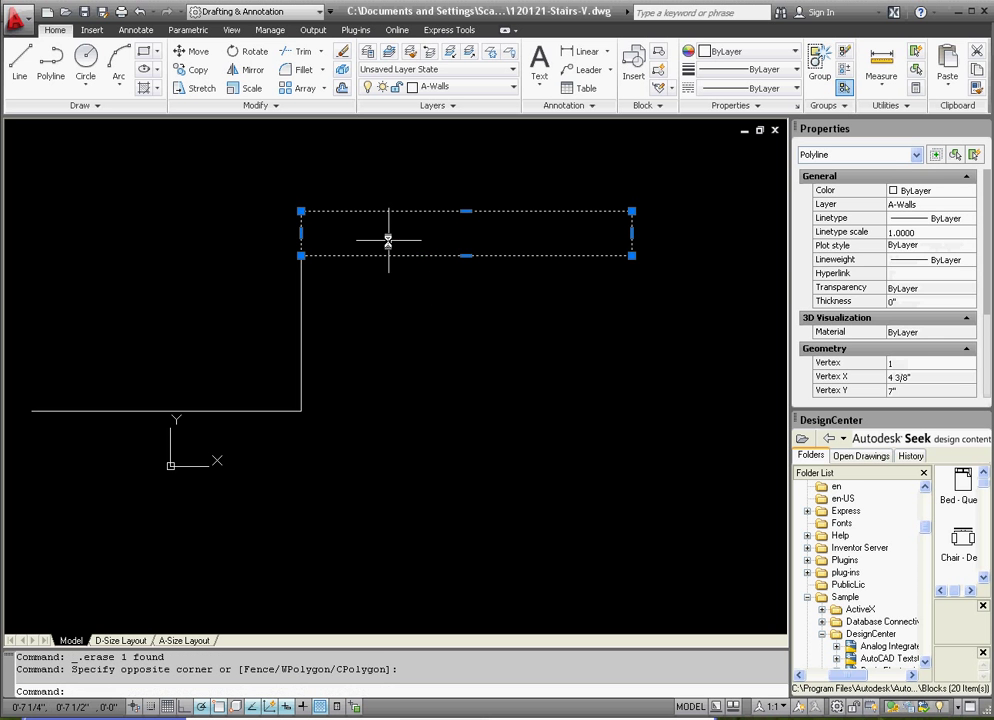
pyautogui.click(192, 51)
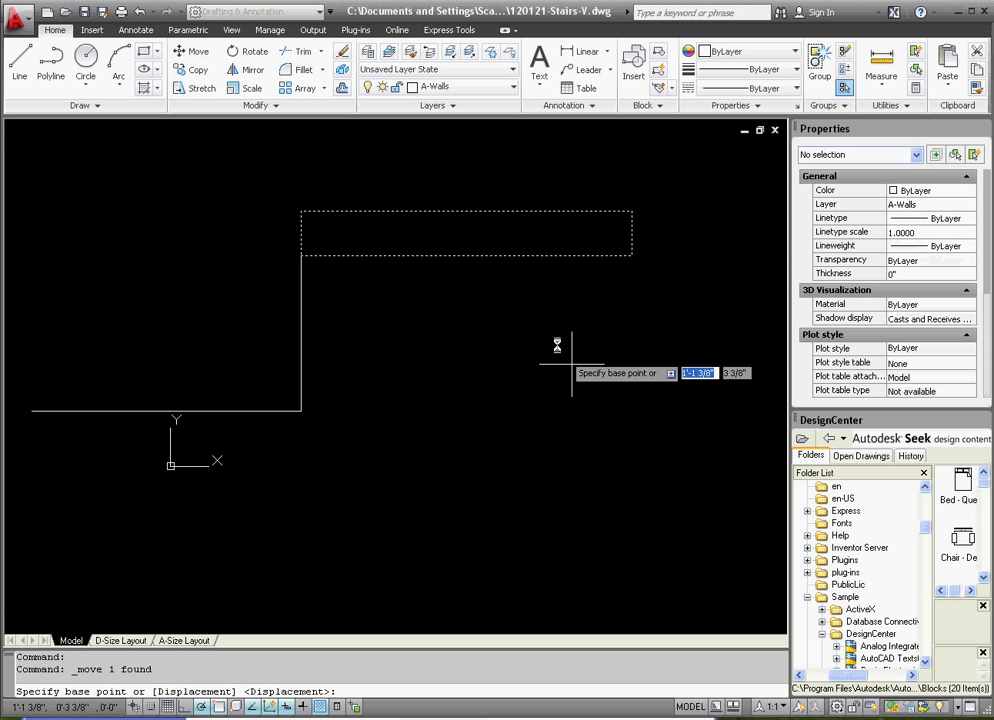
pyautogui.click(548, 320)
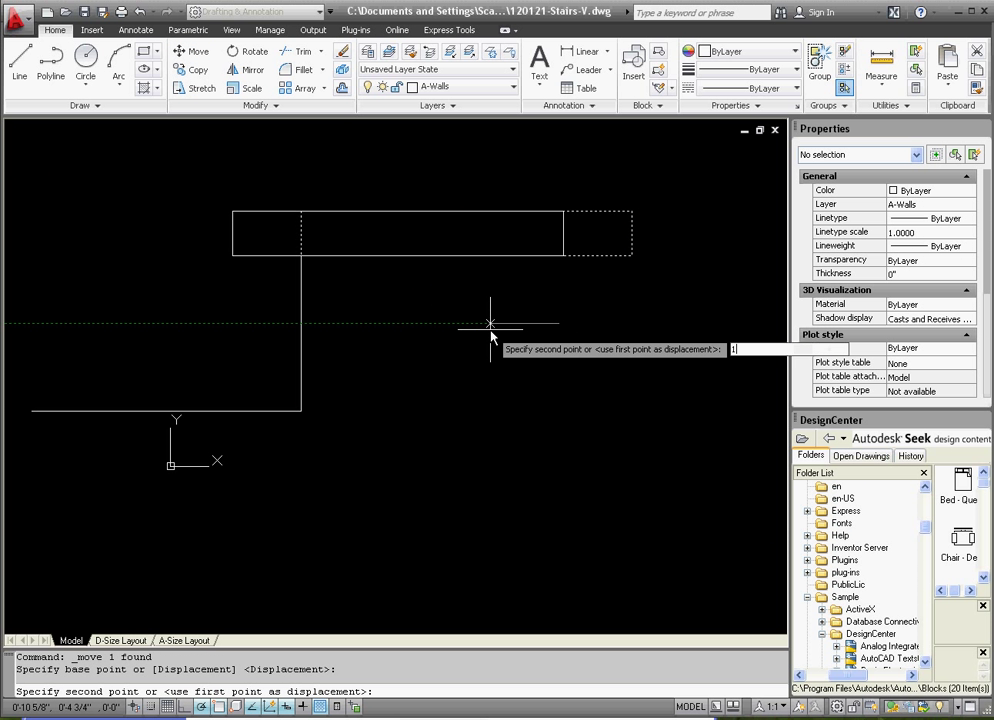
pyautogui.write('1')
pyautogui.press('Return')
pyautogui.press('Escape')
pyautogui.press('Escape')
# Step: Stretch the riser's top endpoint down to the tread's underside
pyautogui.click(344, 332)
pyautogui.click(274, 322)
pyautogui.click(302, 212)
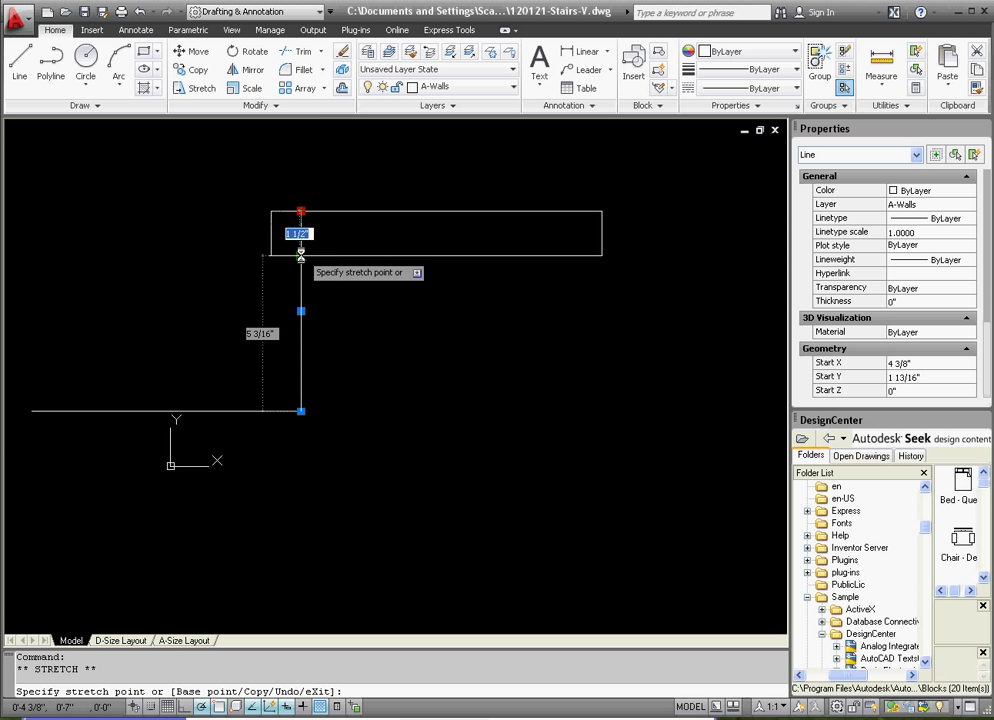
pyautogui.click(302, 252)
pyautogui.press('Escape')
pyautogui.press('Escape')
# Step: Delete the horizontal floor line
pyautogui.click(291, 506)
pyautogui.click(215, 333)
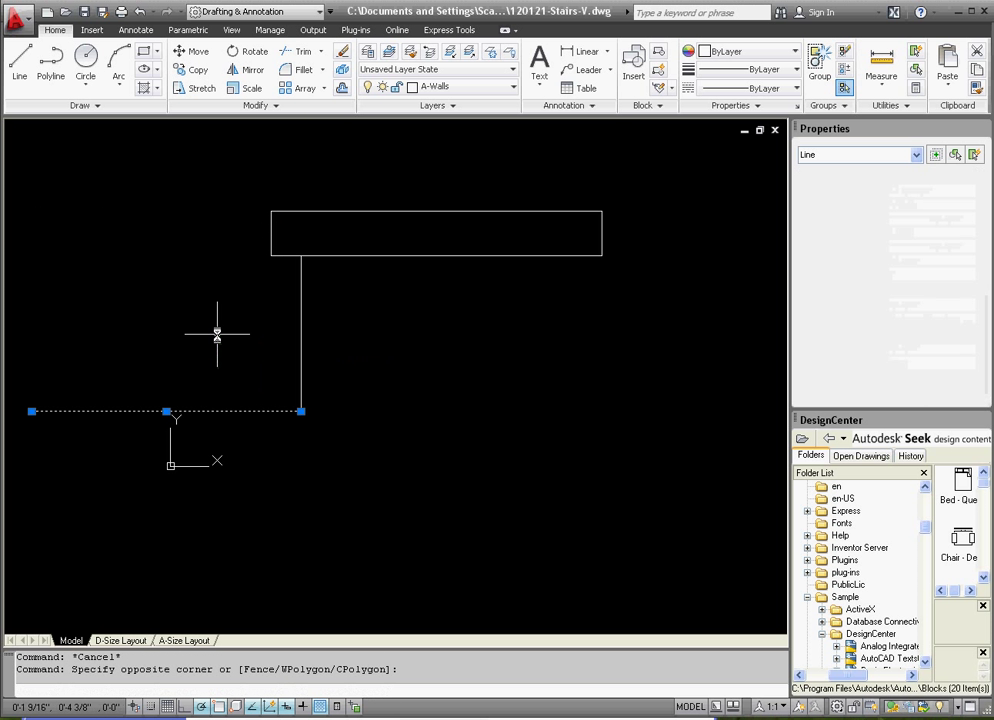
pyautogui.press('Delete')
pyautogui.press('Escape')
pyautogui.press('Escape')
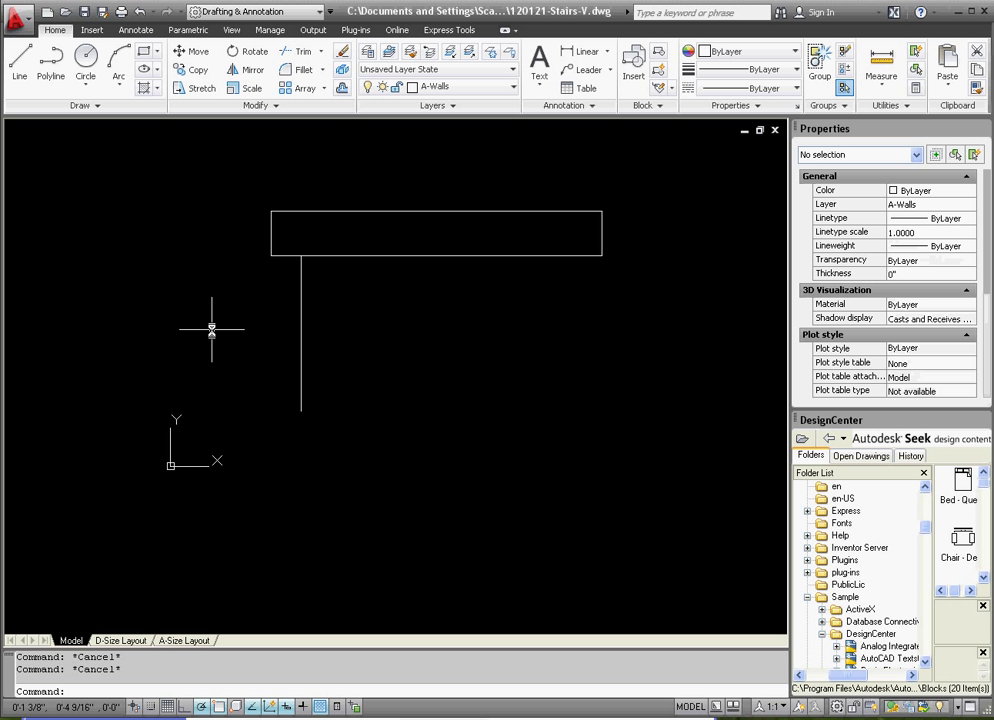
# Step: Dimension the tread's 11" width above it and 1 1/2" thickness at right
pyautogui.click(586, 51)
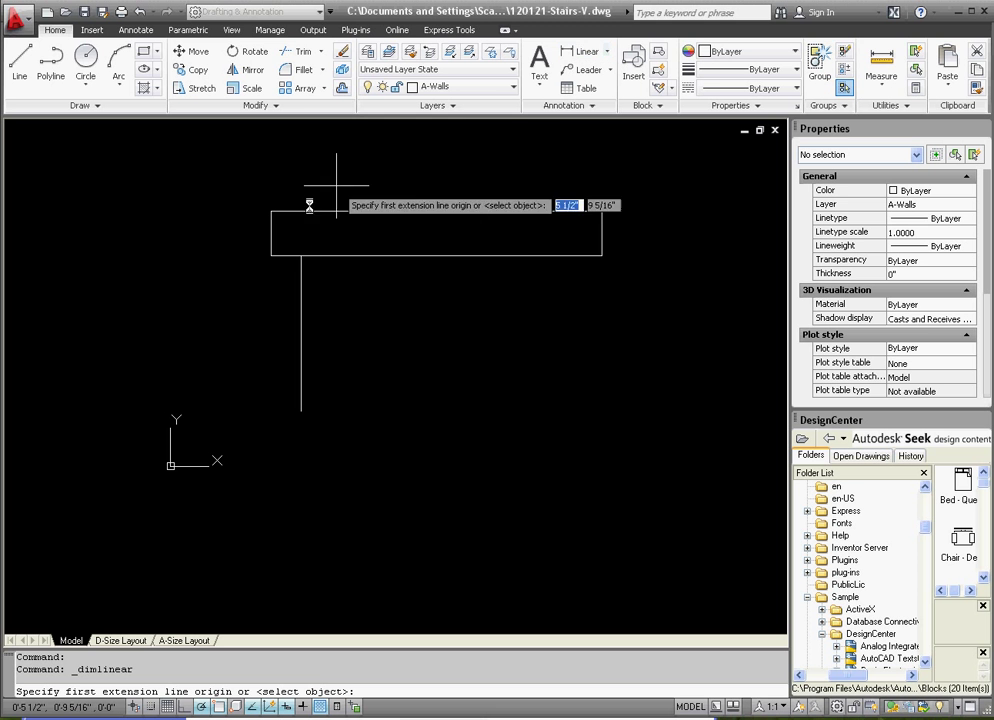
pyautogui.click(271, 210)
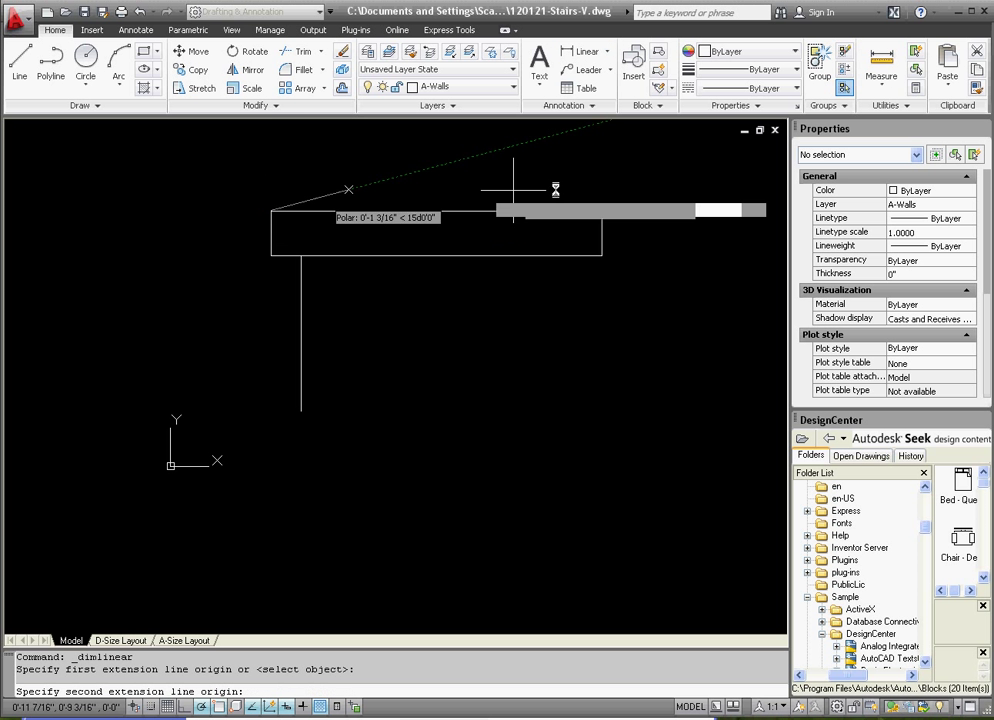
pyautogui.click(601, 210)
pyautogui.click(580, 177)
pyautogui.press('Return')
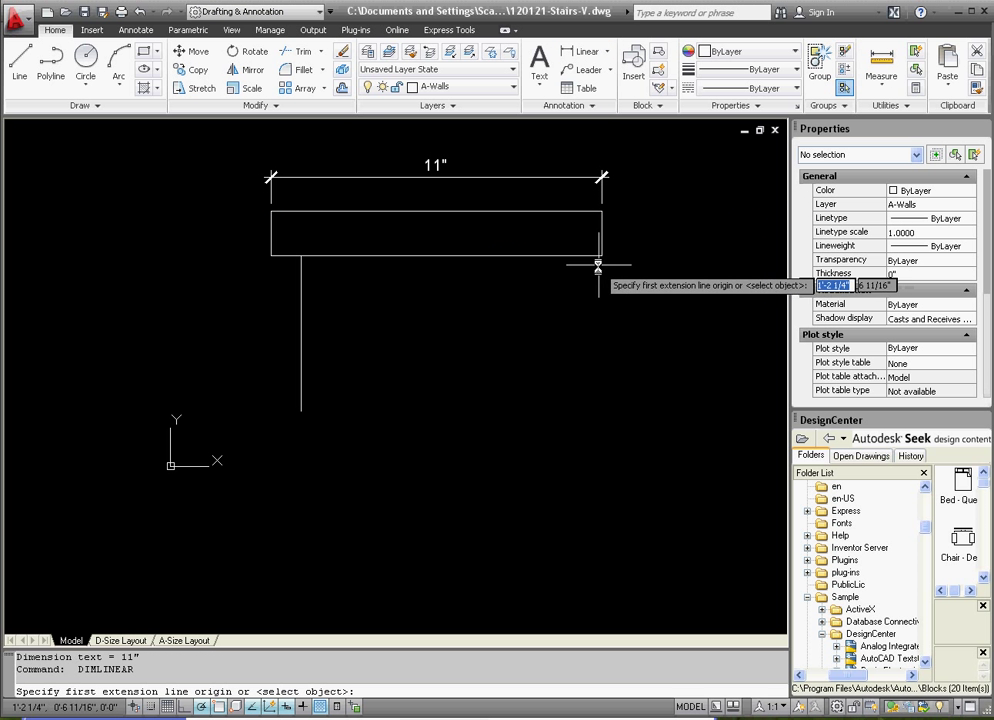
pyautogui.click(601, 255)
pyautogui.click(601, 210)
pyautogui.click(649, 232)
# Step: Dimension the 6 11/16" step height at left and the 1" nosing overhang below
pyautogui.press('Return')
pyautogui.click(301, 410)
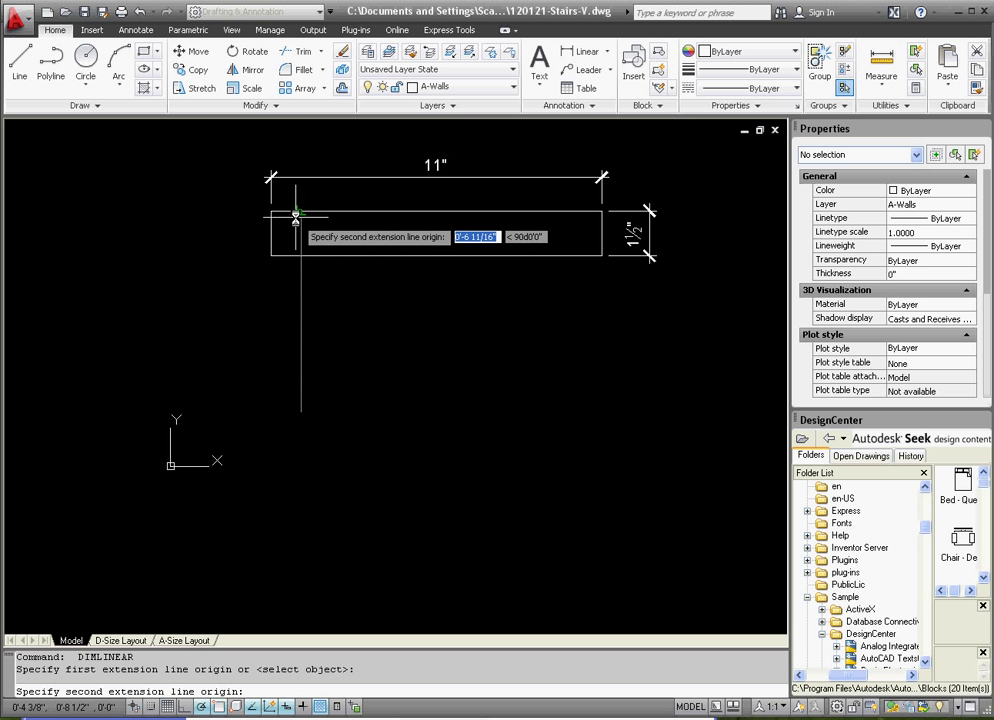
pyautogui.click(271, 210)
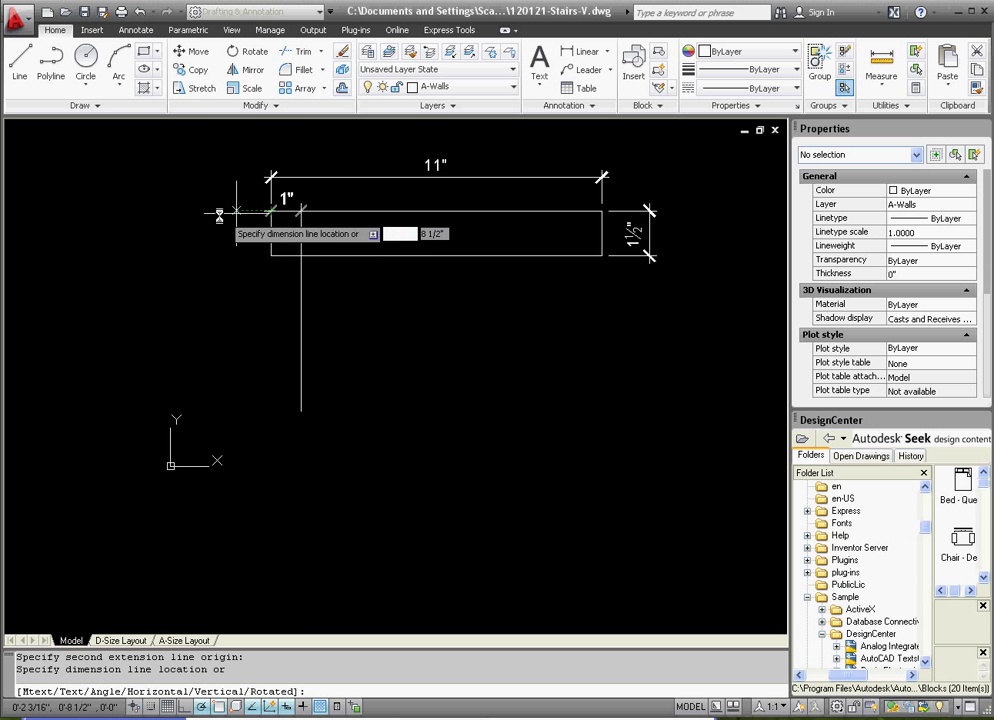
pyautogui.click(201, 280)
pyautogui.press('Return')
pyautogui.click(271, 256)
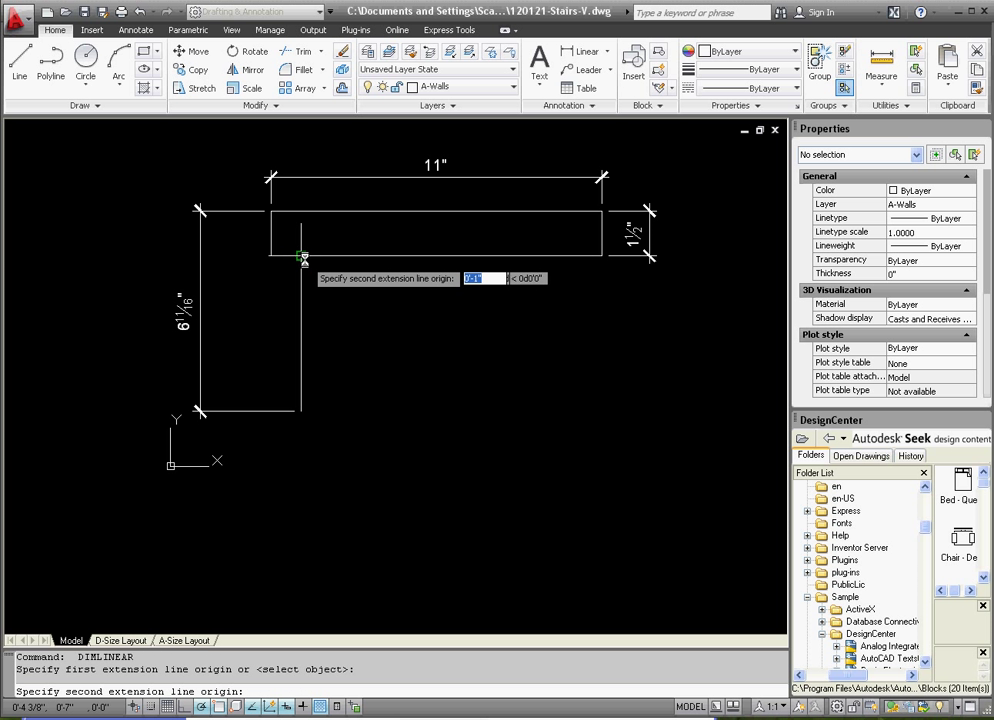
pyautogui.click(301, 256)
pyautogui.click(286, 287)
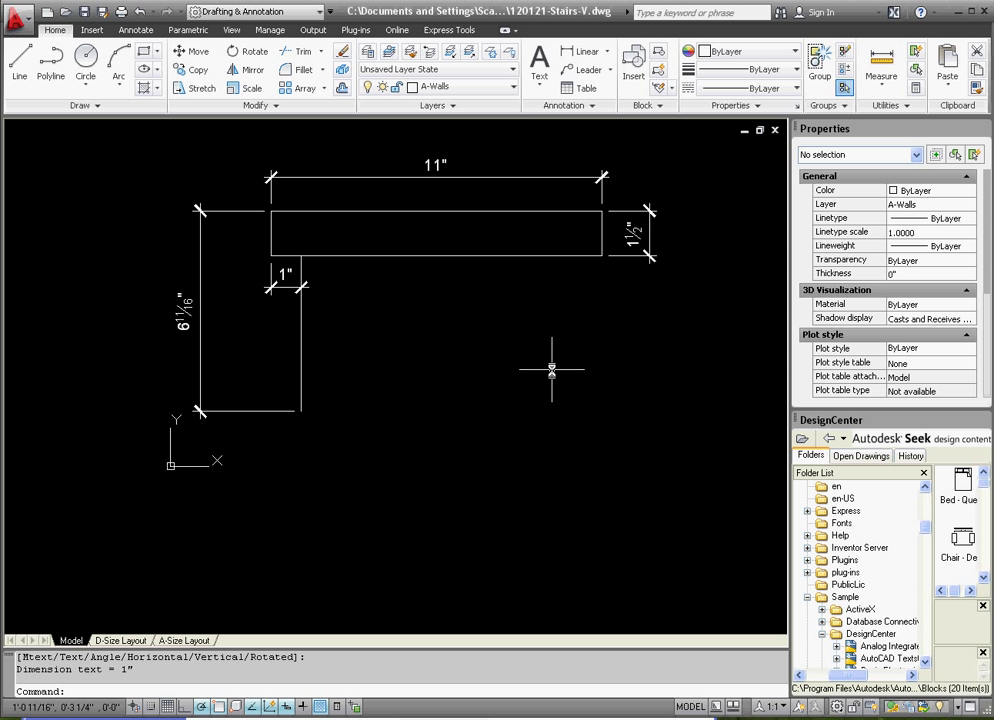
pyautogui.press('Escape')
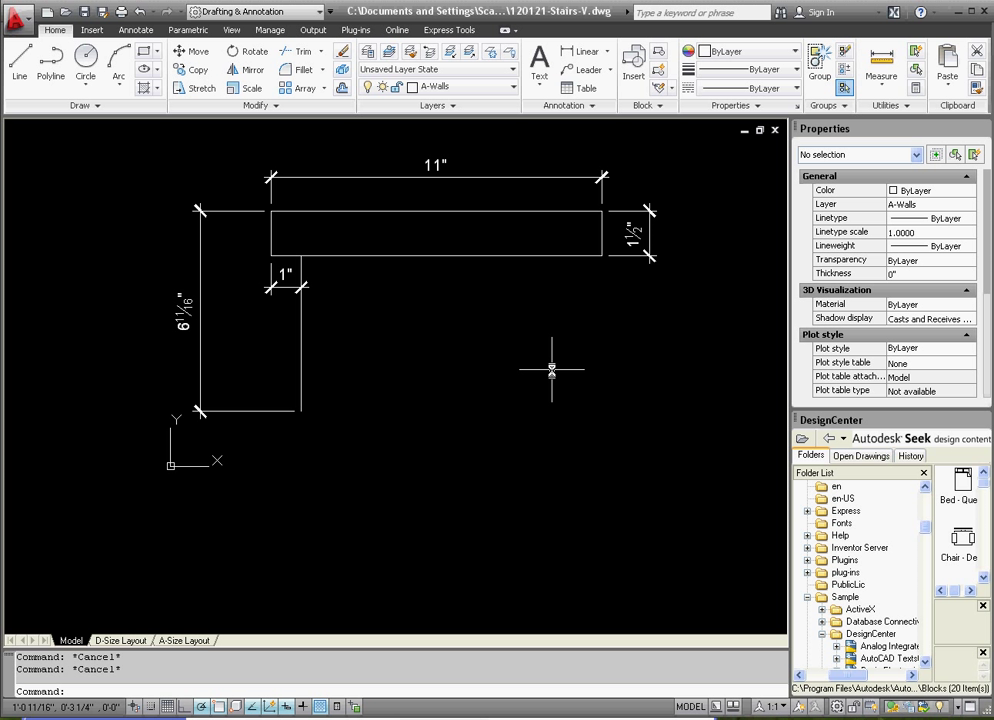
# Step: Undo the four dimensions on the step profile
pyautogui.hotkey('ctrl', 'z')
pyautogui.hotkey('ctrl', 'z')
pyautogui.hotkey('ctrl', 'z')
pyautogui.hotkey('ctrl', 'z')
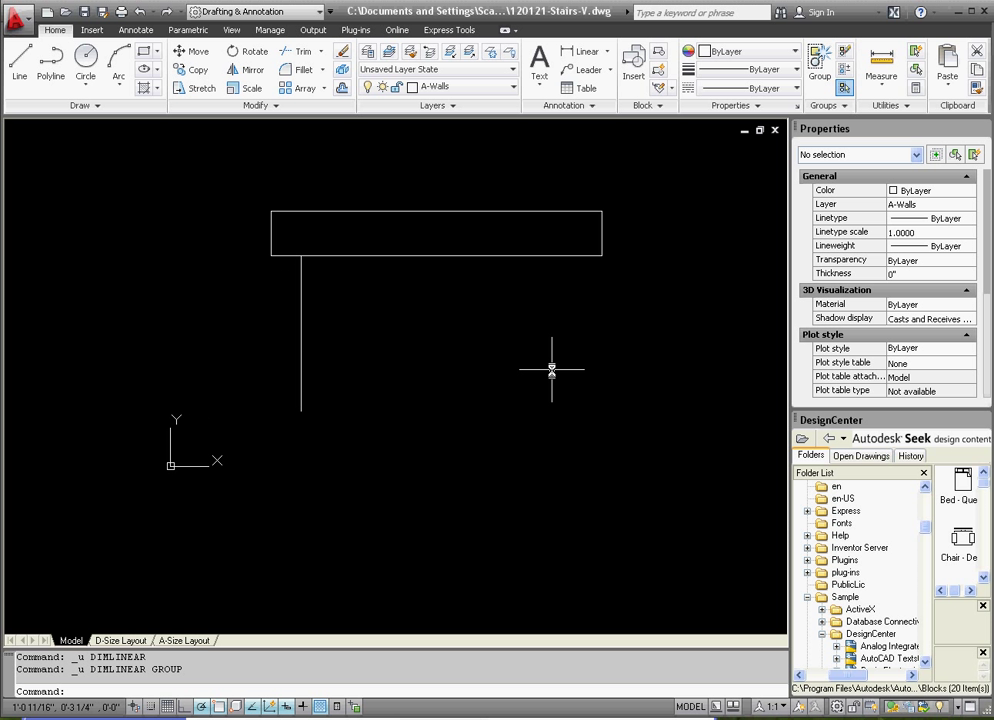
pyautogui.scroll(-3, 380, 330)
pyautogui.scroll(2, 346, 293)
pyautogui.scroll(-1, 331, 315)
pyautogui.scroll(1, 332, 307)
# Step: Select the tread rectangle and riser line together
pyautogui.click(331, 318)
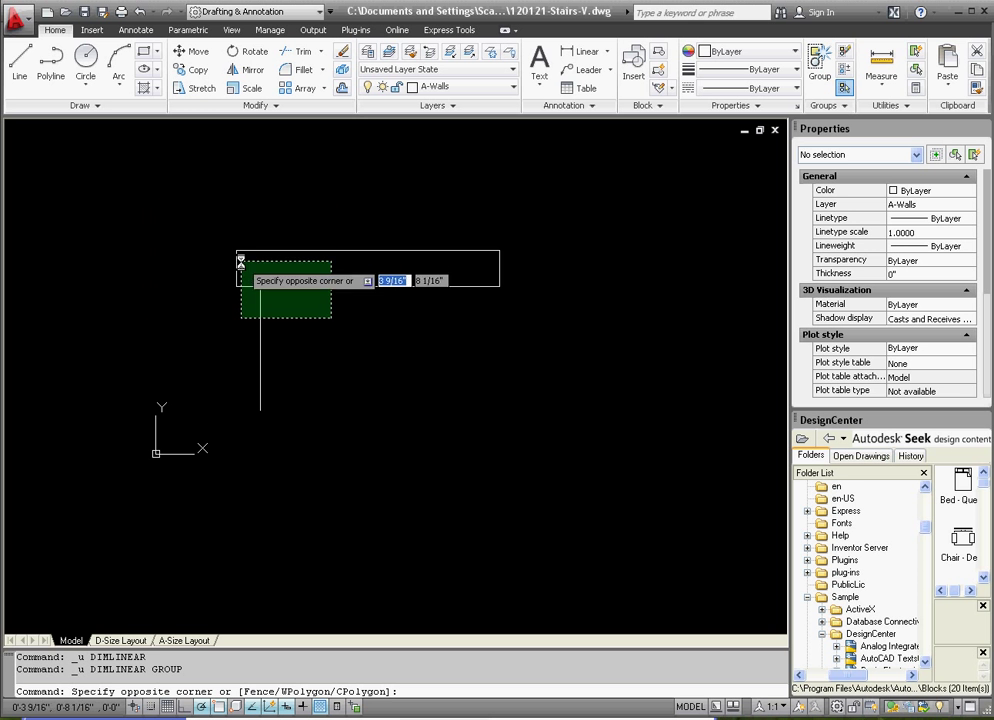
pyautogui.click(333, 312)
pyautogui.click(351, 318)
pyautogui.click(305, 322)
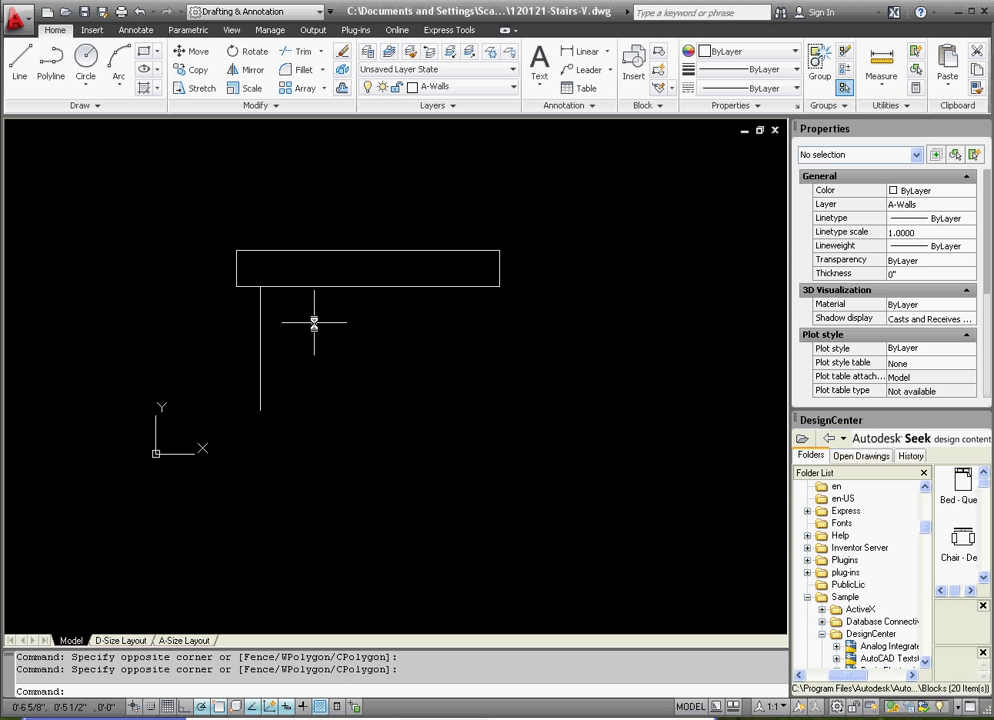
pyautogui.click(344, 320)
pyautogui.click(250, 326)
pyautogui.click(340, 286)
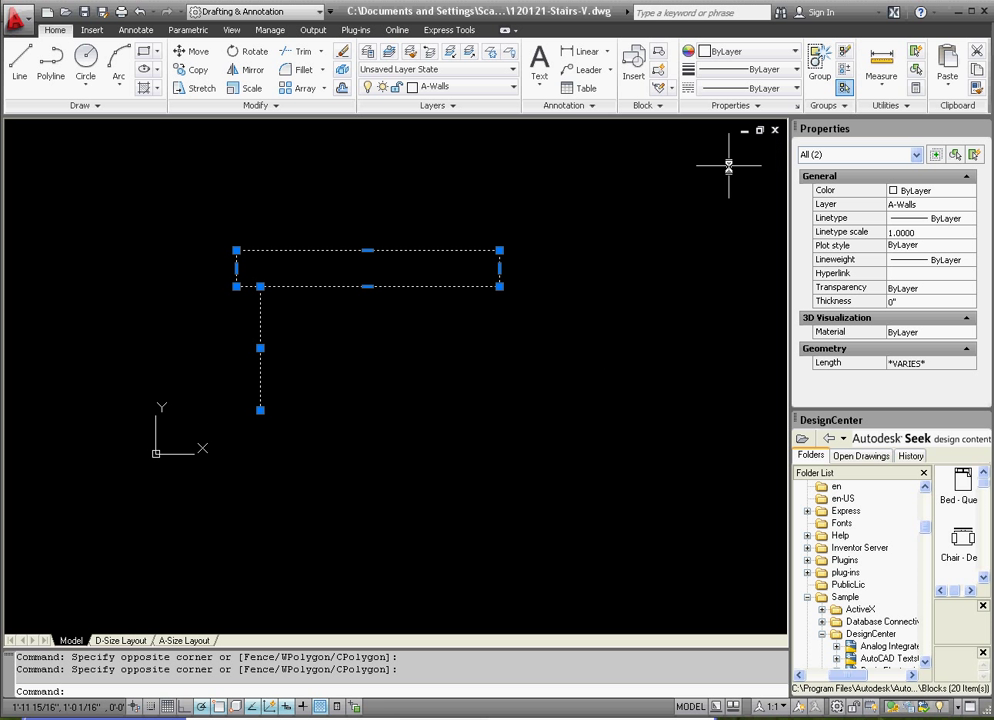
pyautogui.press('Escape')
pyautogui.click(342, 340)
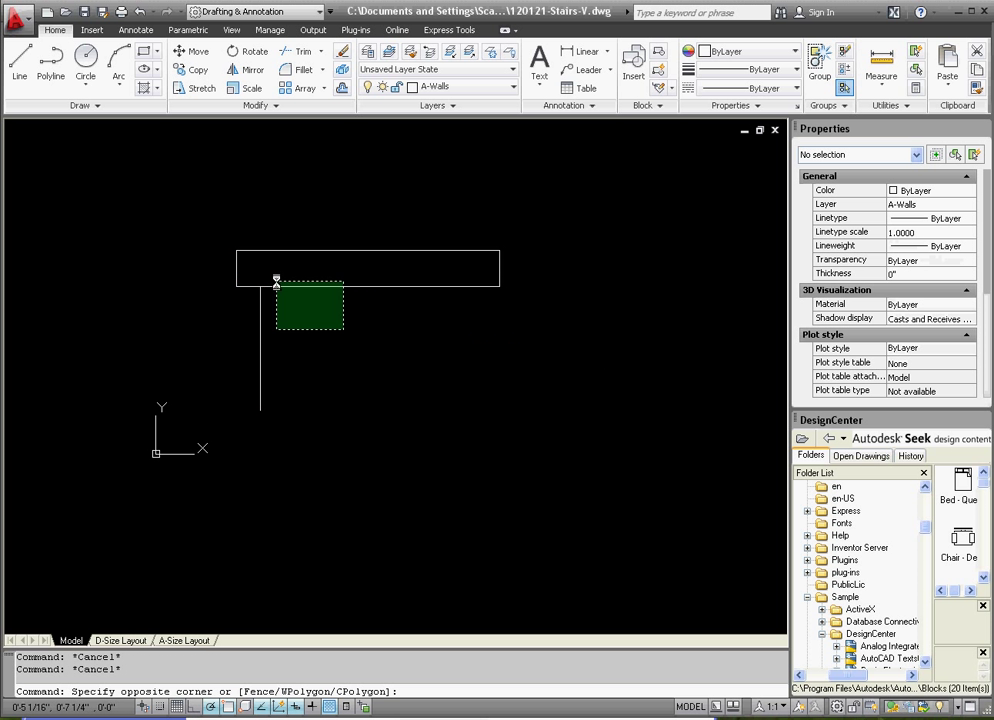
pyautogui.click(178, 244)
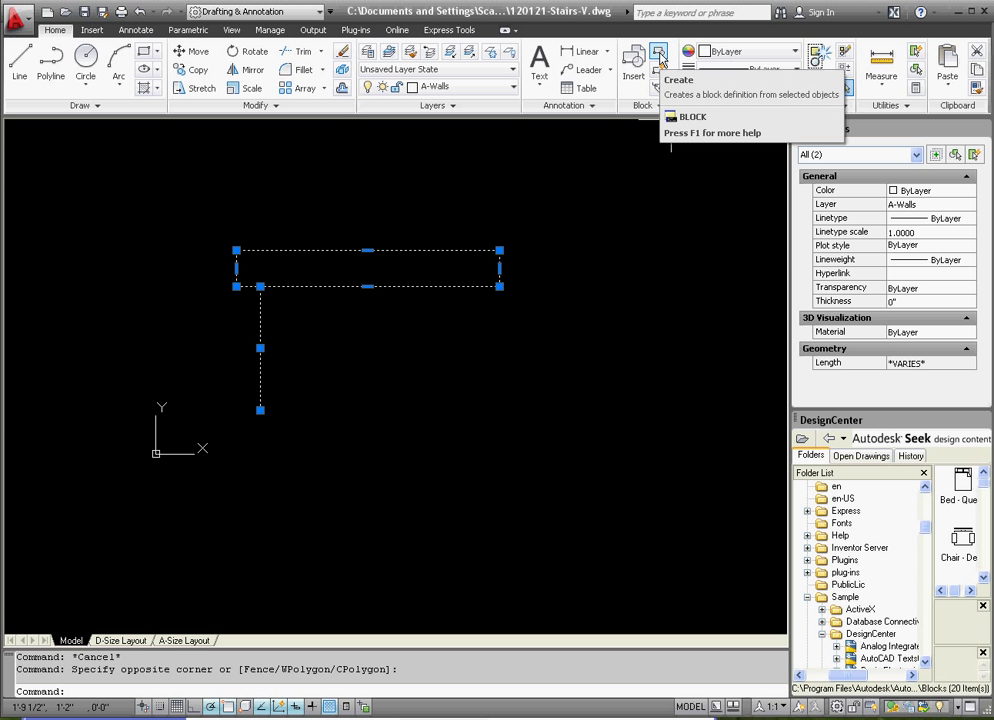
# Step: Create block 'stair-block' from the tread and riser, base point at the riser bottom
pyautogui.click(660, 60)
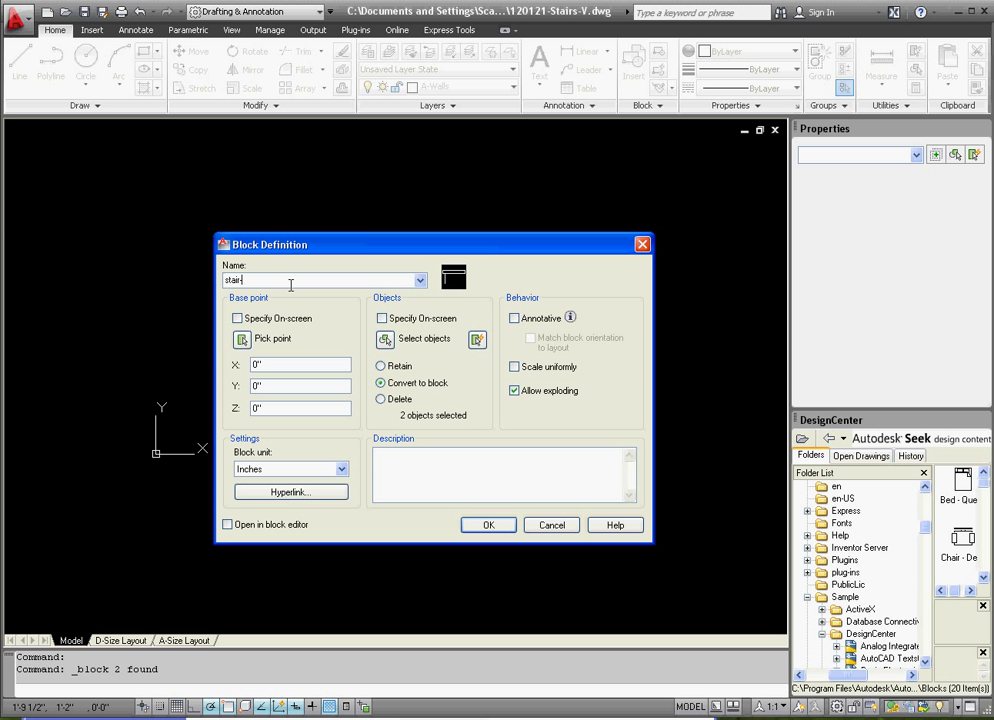
pyautogui.click(243, 340)
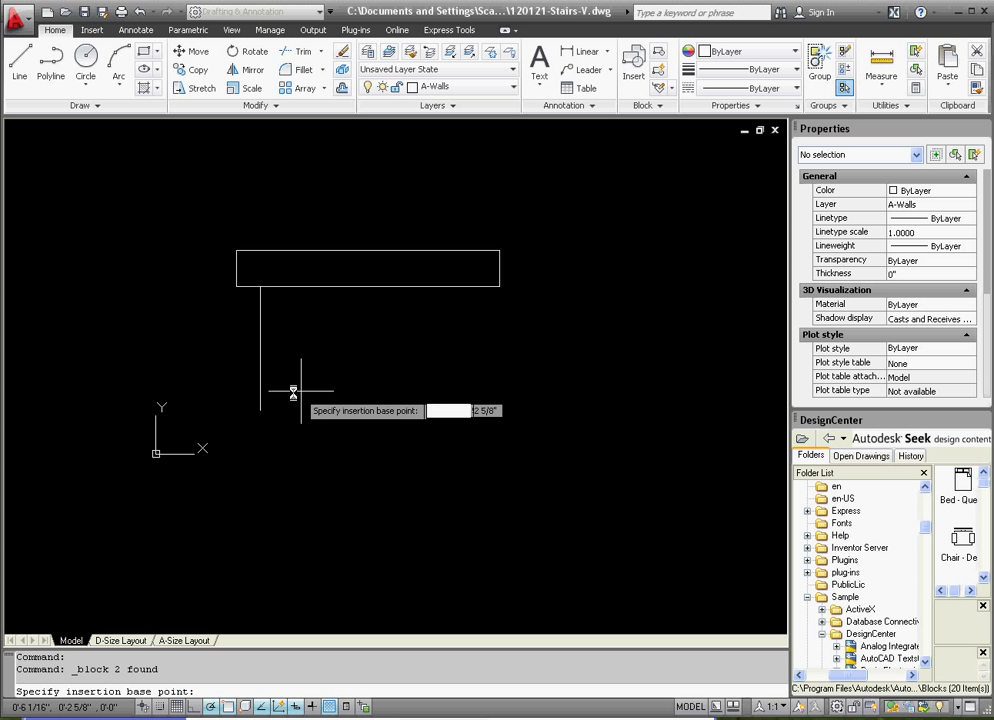
pyautogui.click(260, 410)
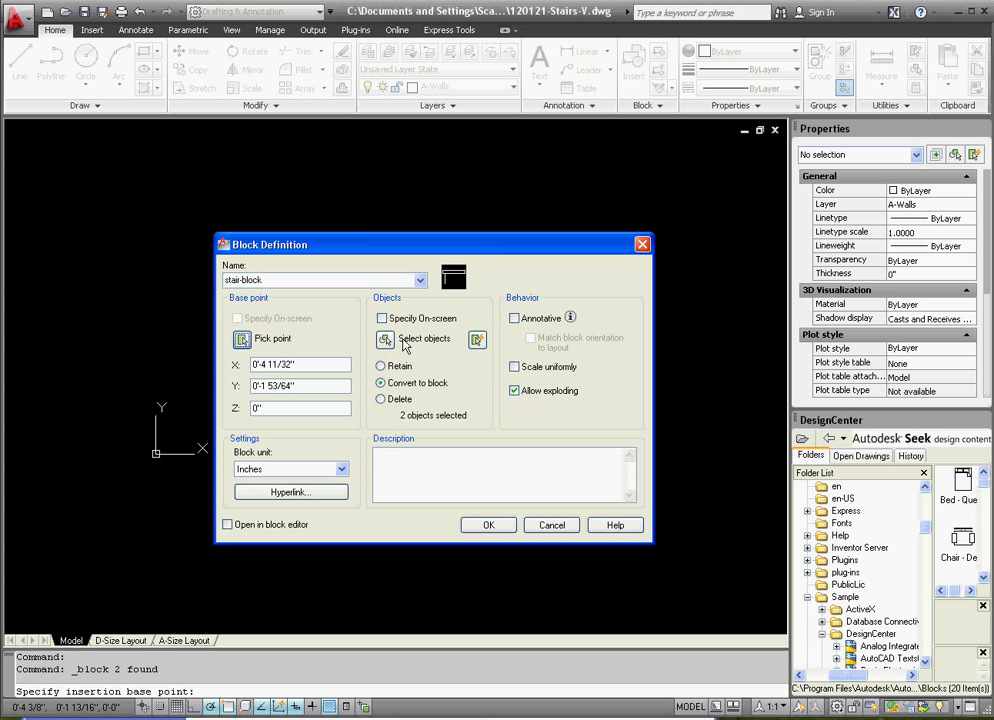
pyautogui.click(386, 340)
pyautogui.click(475, 388)
pyautogui.click(257, 228)
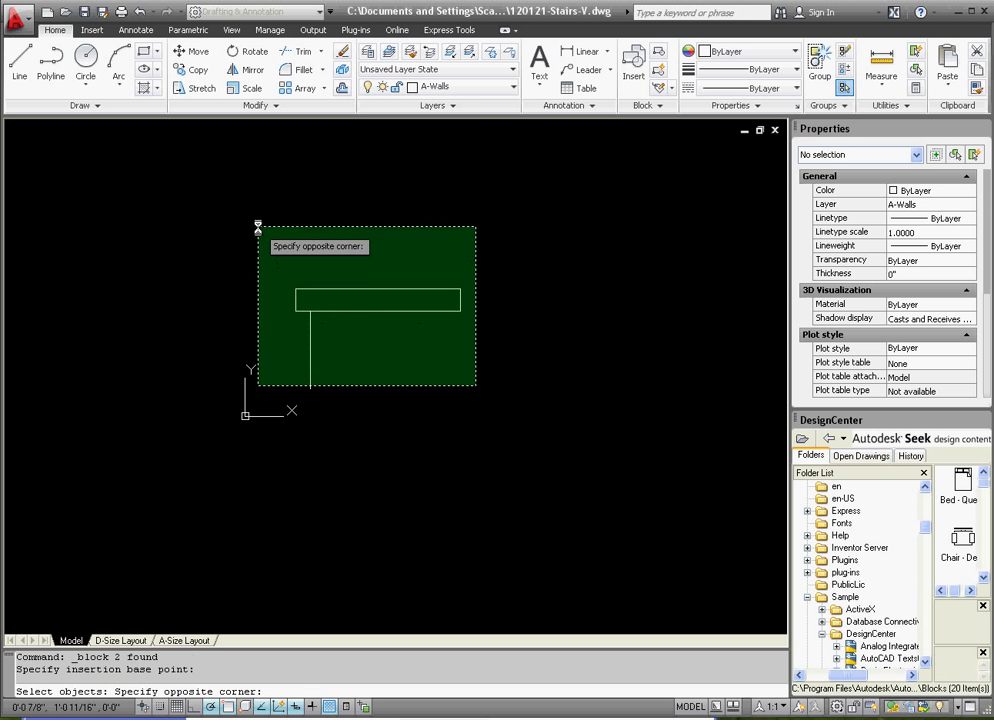
pyautogui.press('Return')
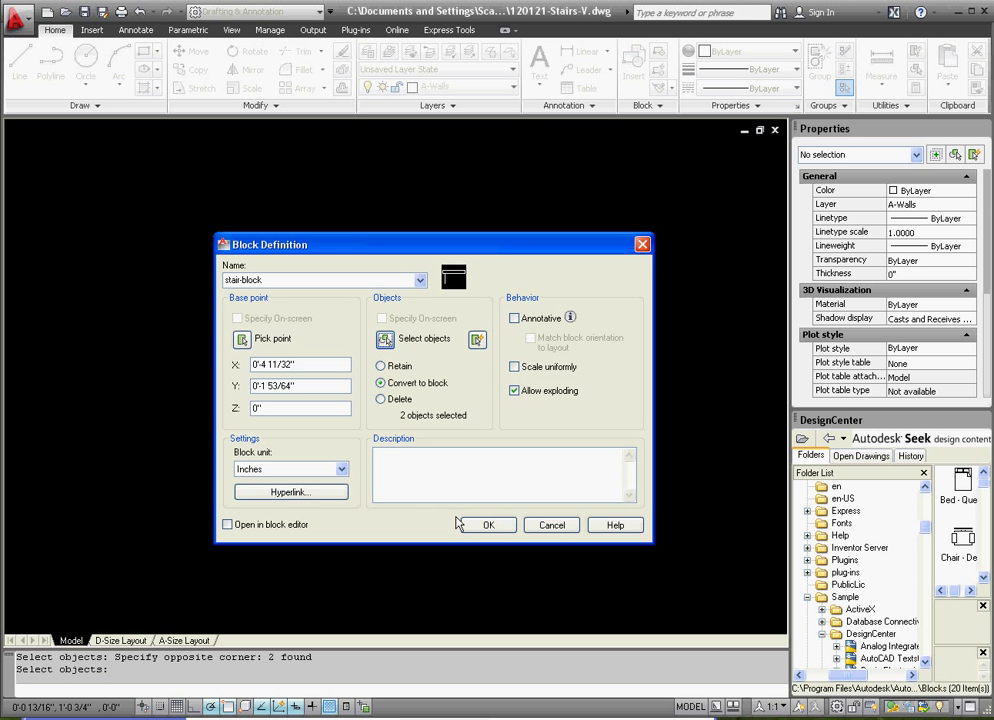
pyautogui.click(489, 526)
# Step: Copy the stair block twice from its riser bottom, each copy one step higher
pyautogui.press('Escape')
pyautogui.press('Escape')
pyautogui.click(370, 323)
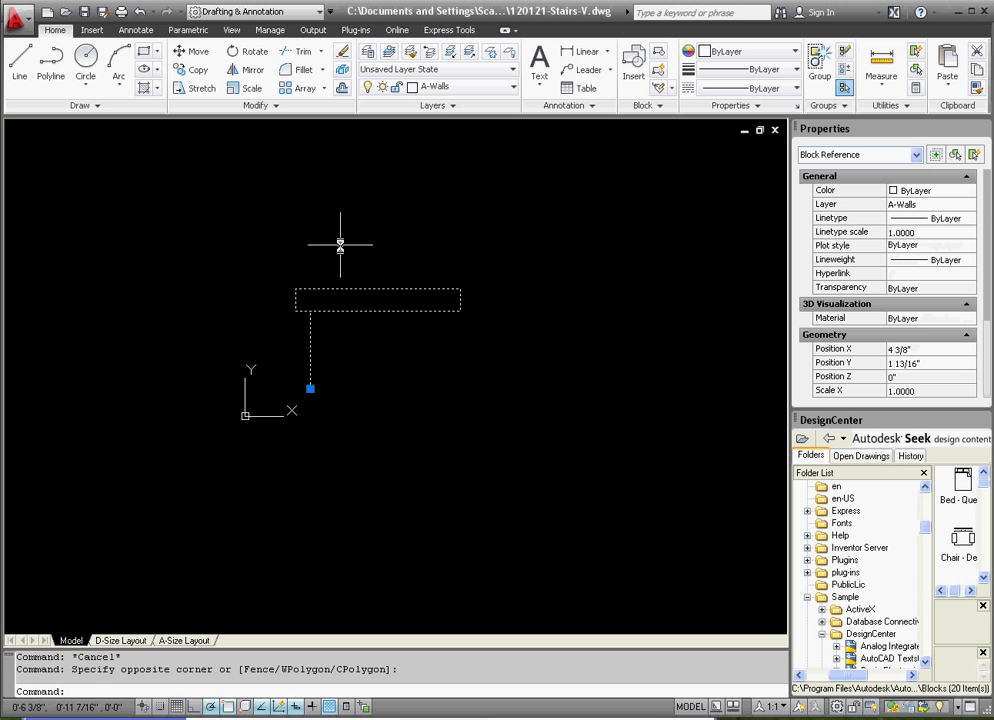
pyautogui.click(186, 72)
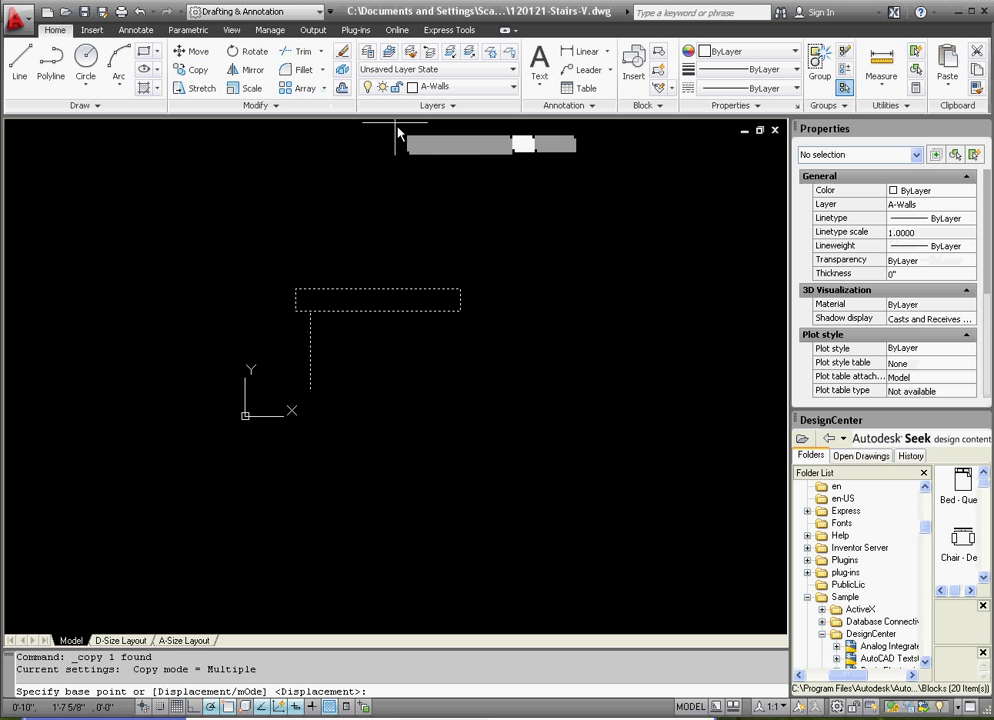
pyautogui.click(311, 388)
pyautogui.click(460, 289)
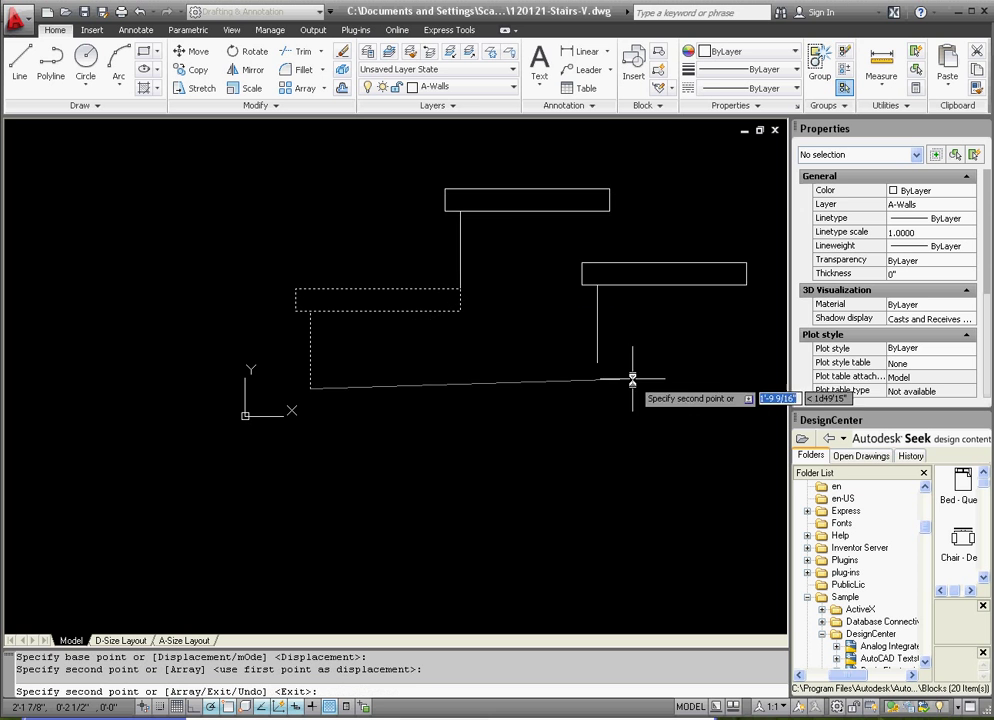
pyautogui.click(608, 189)
pyautogui.scroll(-1, 487, 485)
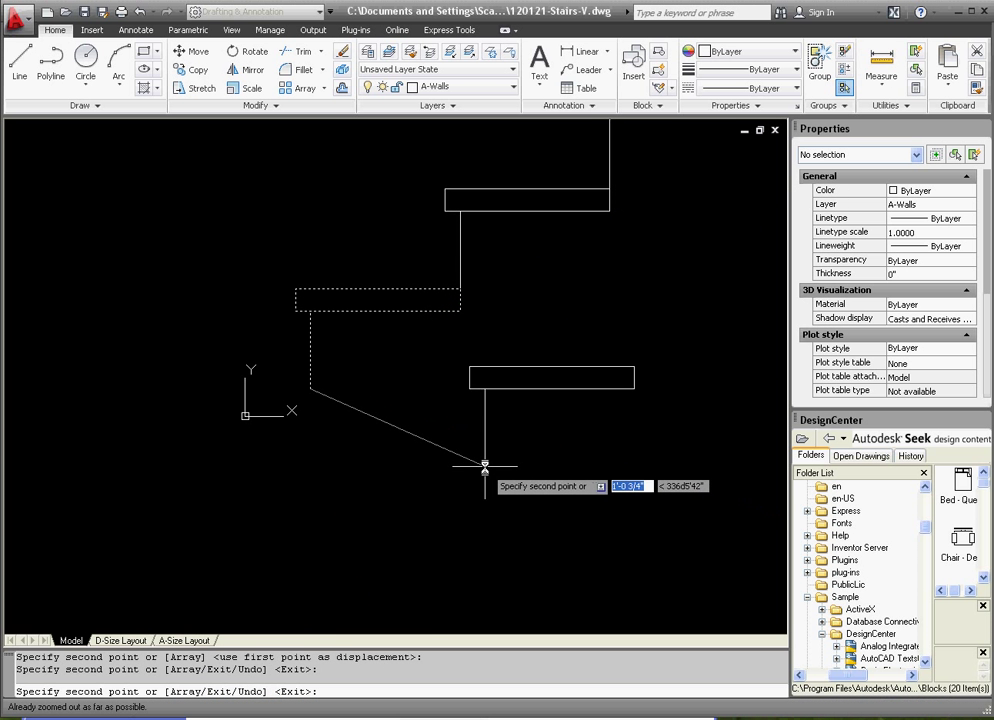
pyautogui.scroll(2, 485, 462)
pyautogui.press('Escape')
pyautogui.press('Escape')
pyautogui.scroll(-5, 422, 417)
pyautogui.scroll(3, 425, 423)
pyautogui.scroll(1, 430, 415)
pyautogui.scroll(4, 428, 415)
pyautogui.scroll(-3, 425, 400)
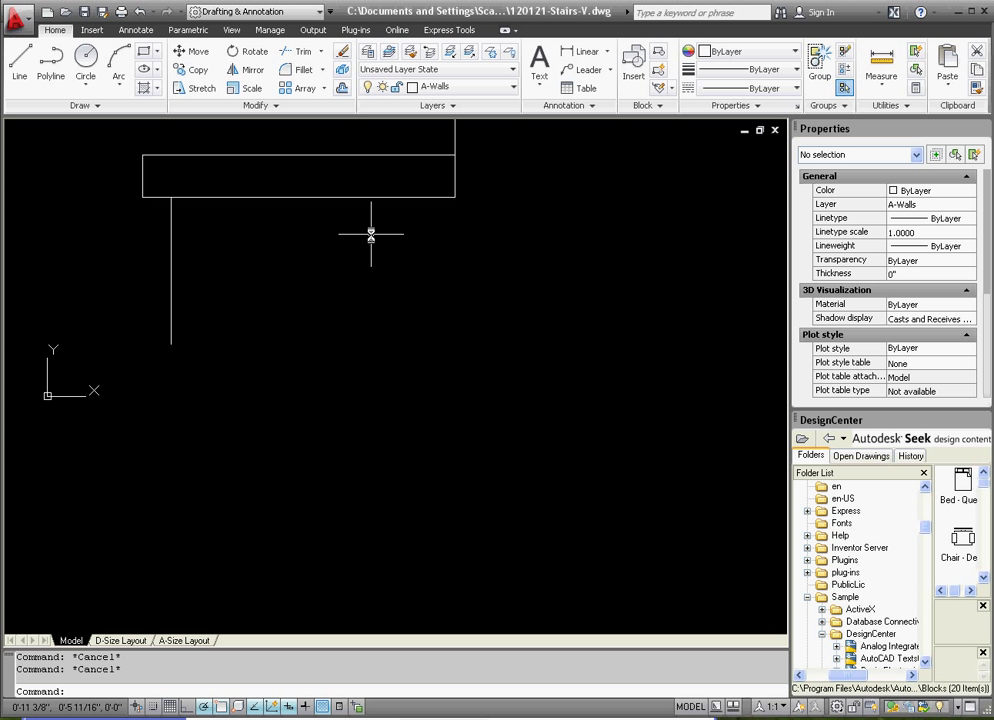
# Step: Zoom out with Z and a .1 scale factor to see the whole staircase
pyautogui.write('z')
pyautogui.press('Return')
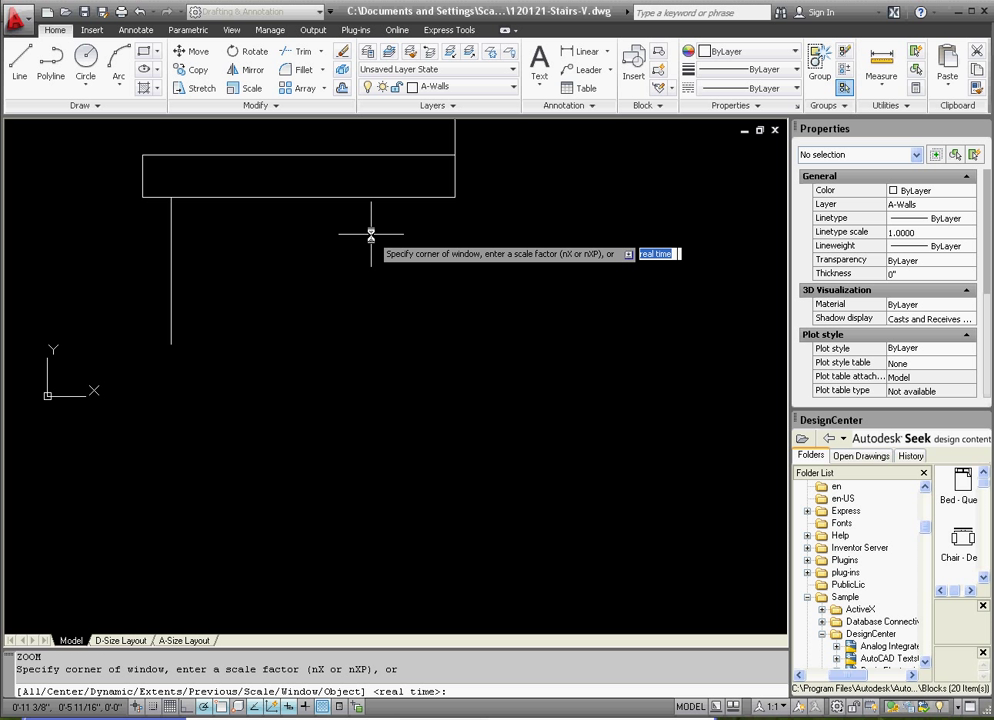
pyautogui.press('Return')
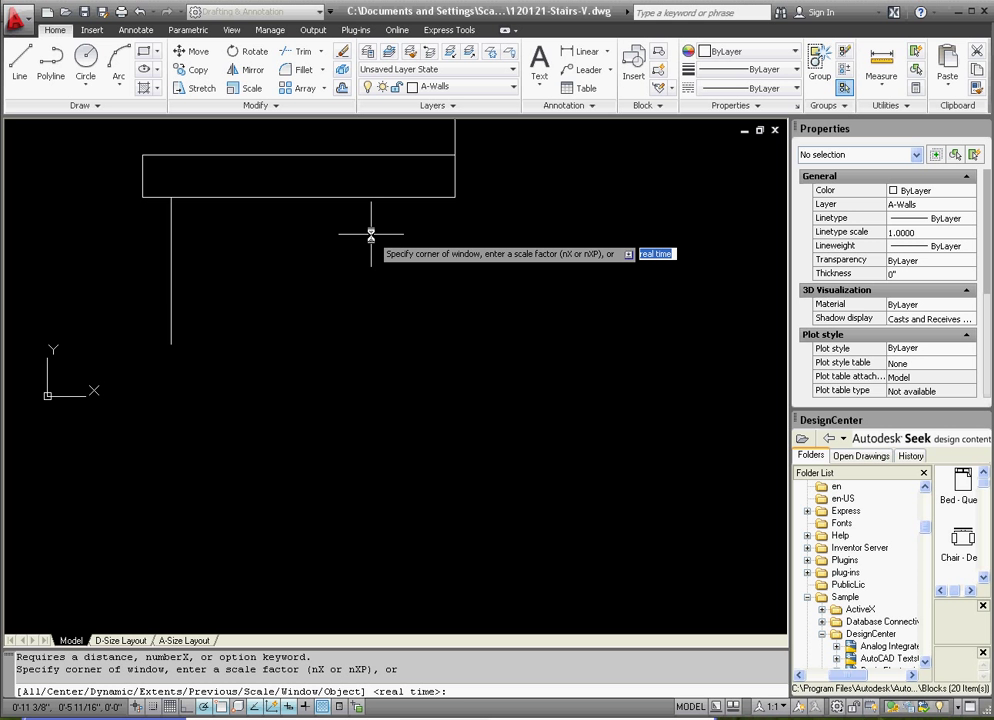
pyautogui.write('.1')
pyautogui.press('Return')
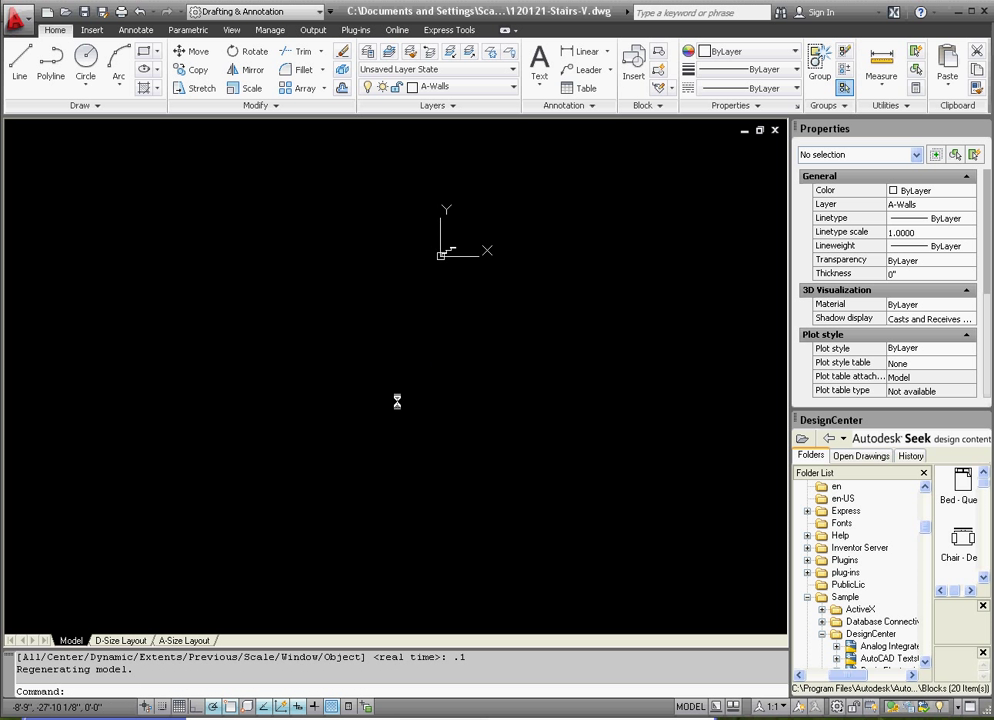
pyautogui.scroll(8, 472, 257)
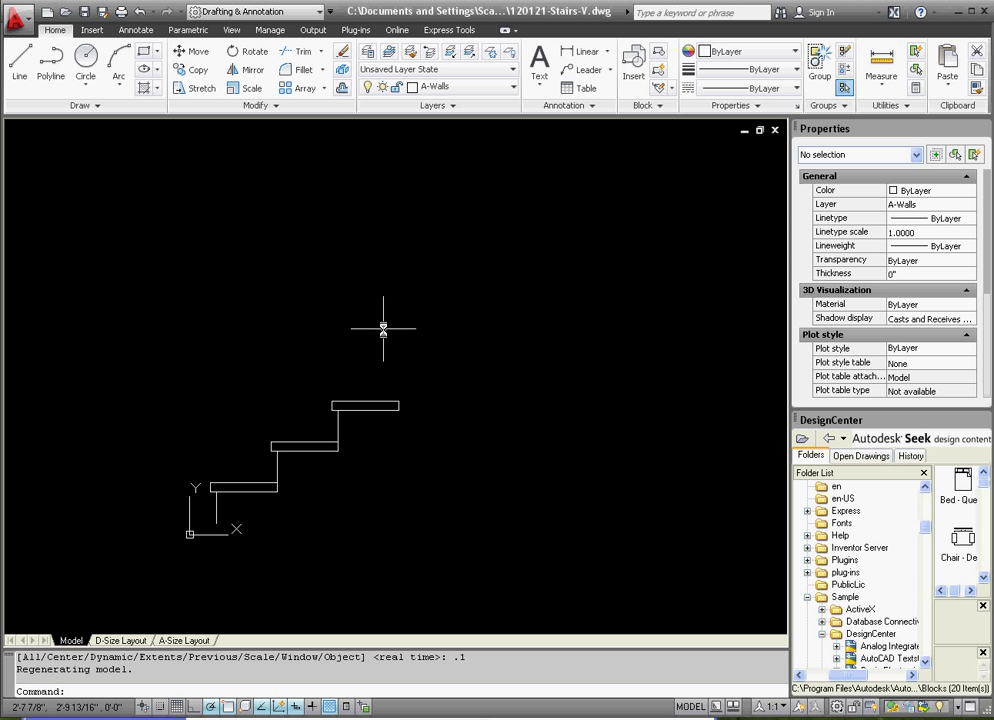
# Step: Copy the top stair block five more times, each one step higher, reaching eight steps
pyautogui.scroll(3, 285, 432)
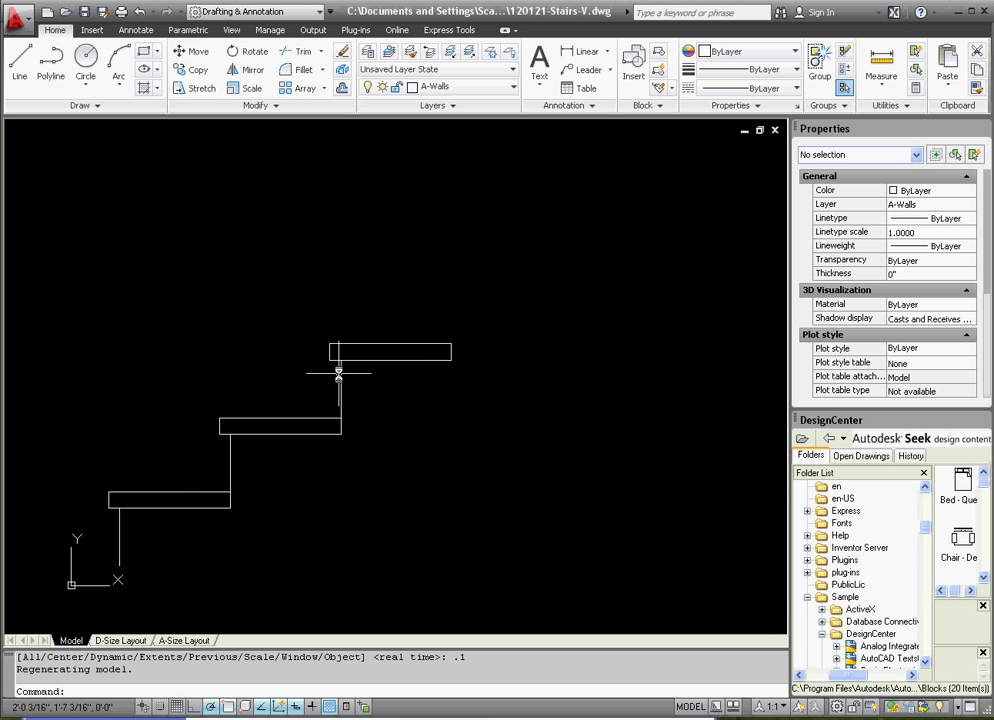
pyautogui.click(373, 378)
pyautogui.click(282, 315)
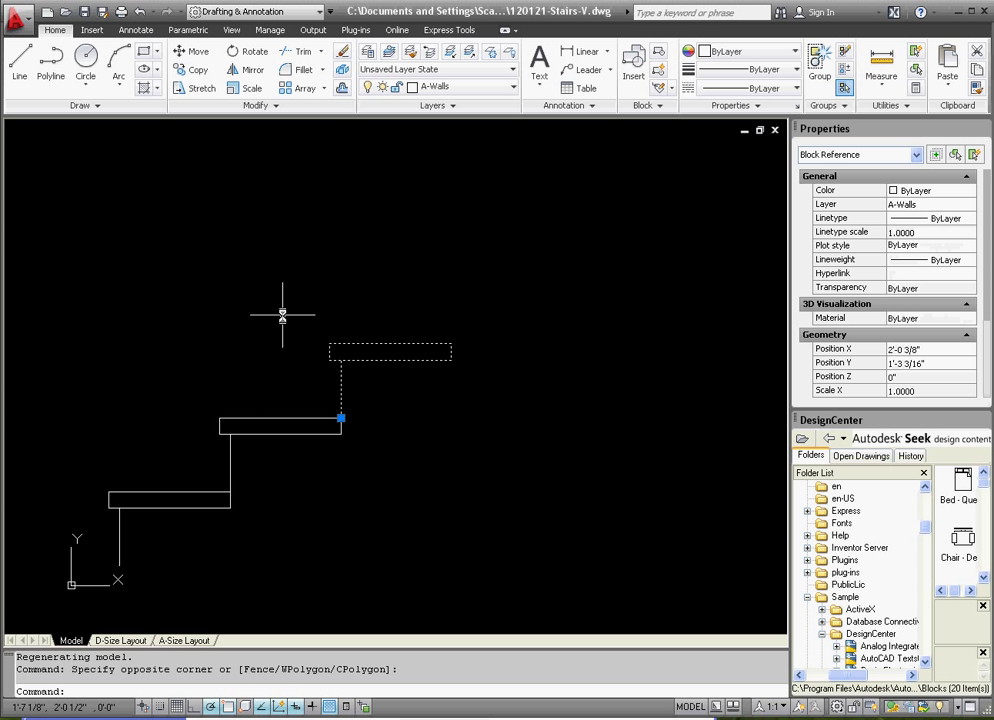
pyautogui.click(192, 69)
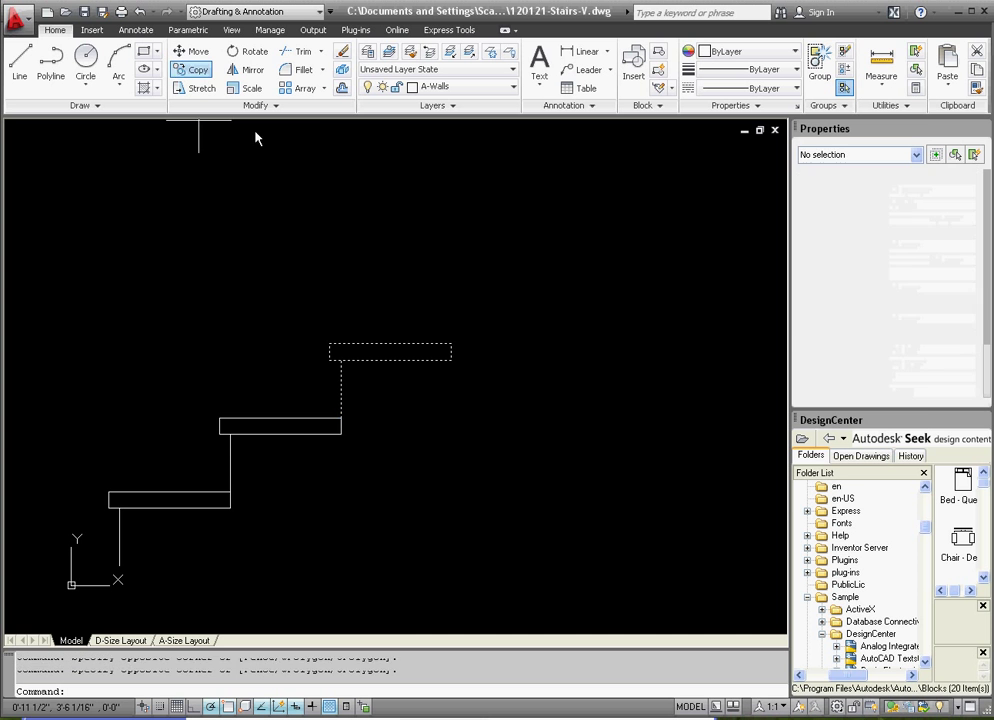
pyautogui.click(339, 420)
pyautogui.click(451, 345)
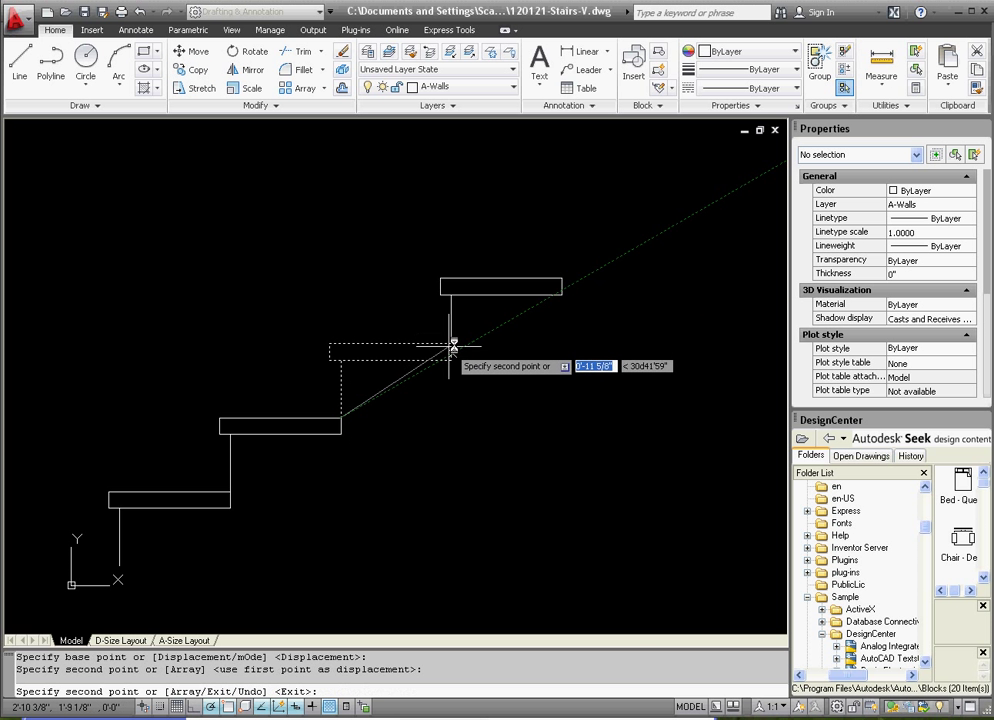
pyautogui.click(561, 280)
pyautogui.scroll(-5, 411, 222)
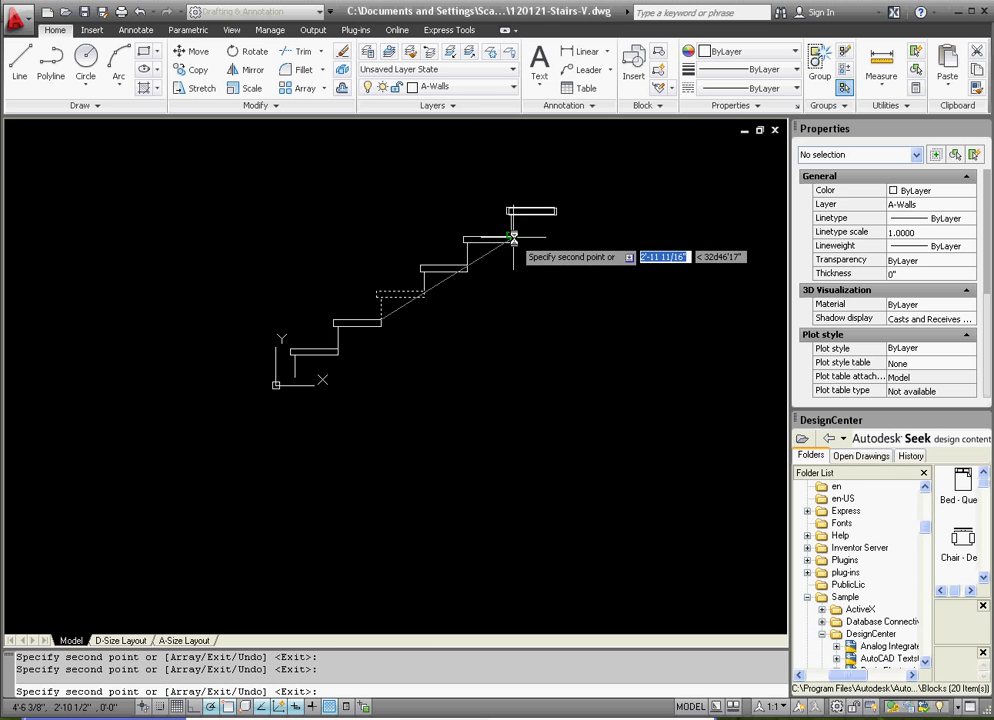
pyautogui.click(513, 237)
pyautogui.click(555, 212)
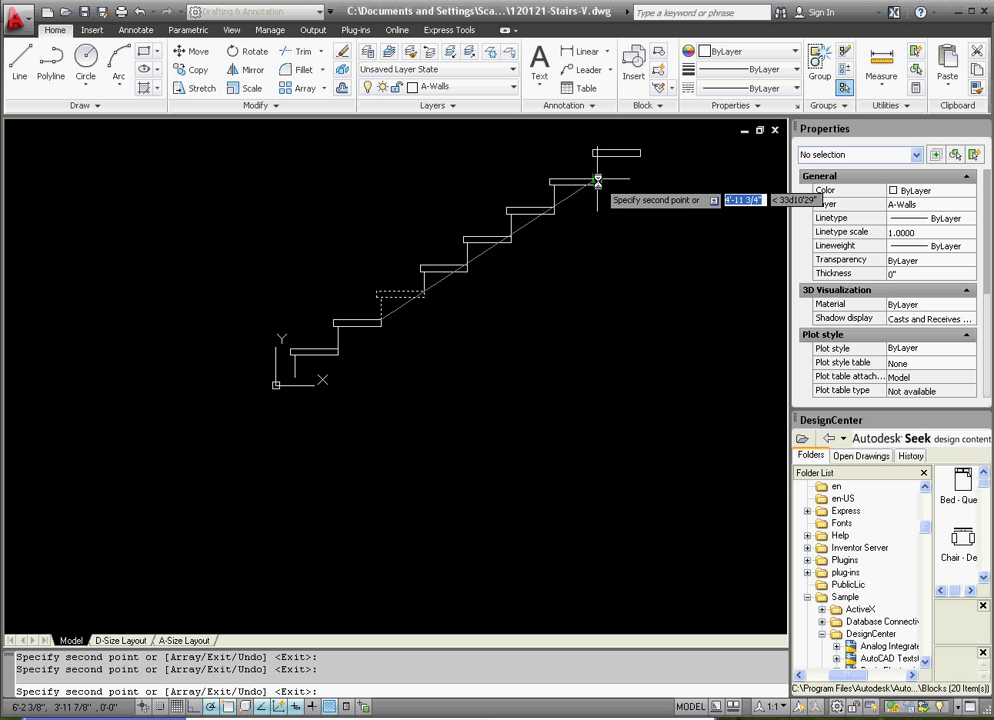
pyautogui.click(597, 181)
pyautogui.press('Escape')
pyautogui.scroll(3, 328, 317)
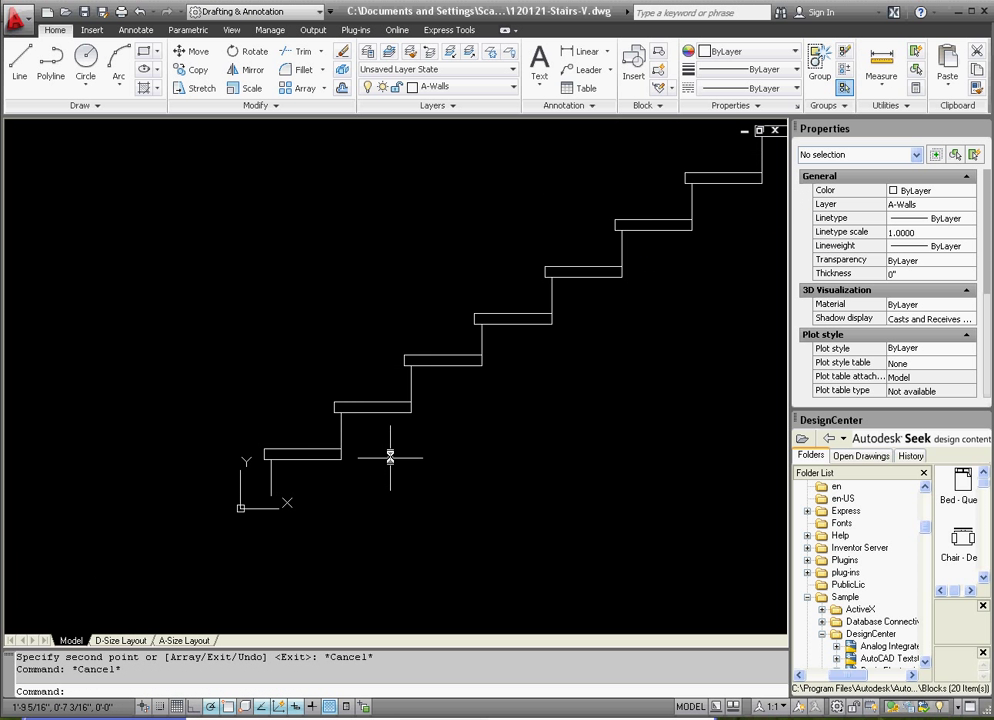
pyautogui.scroll(-3, 469, 349)
pyautogui.scroll(3, 661, 280)
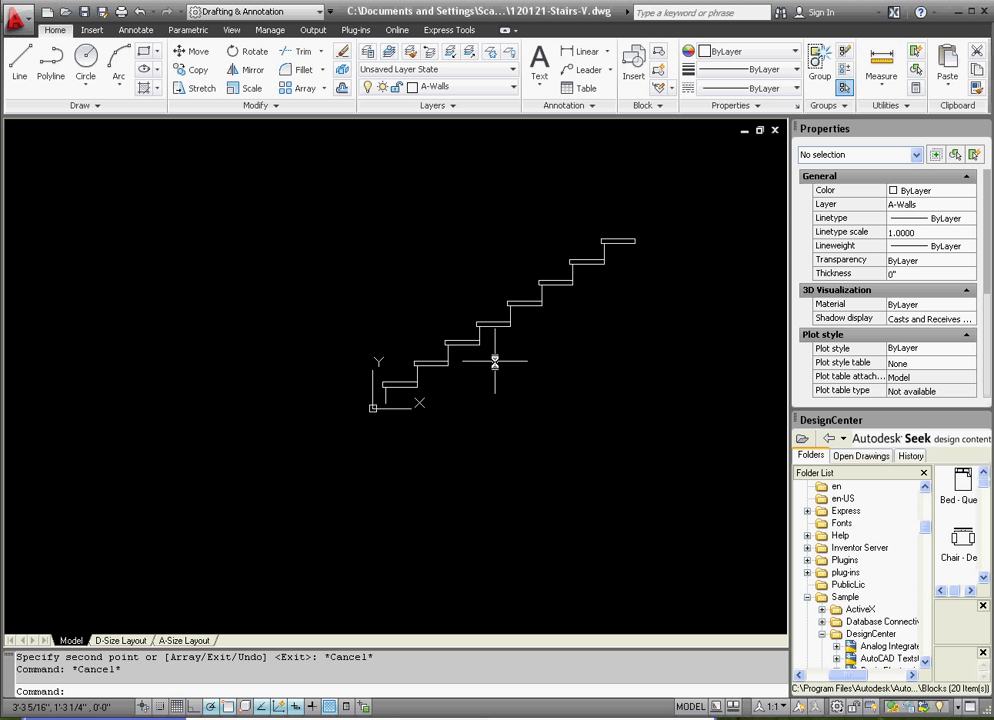